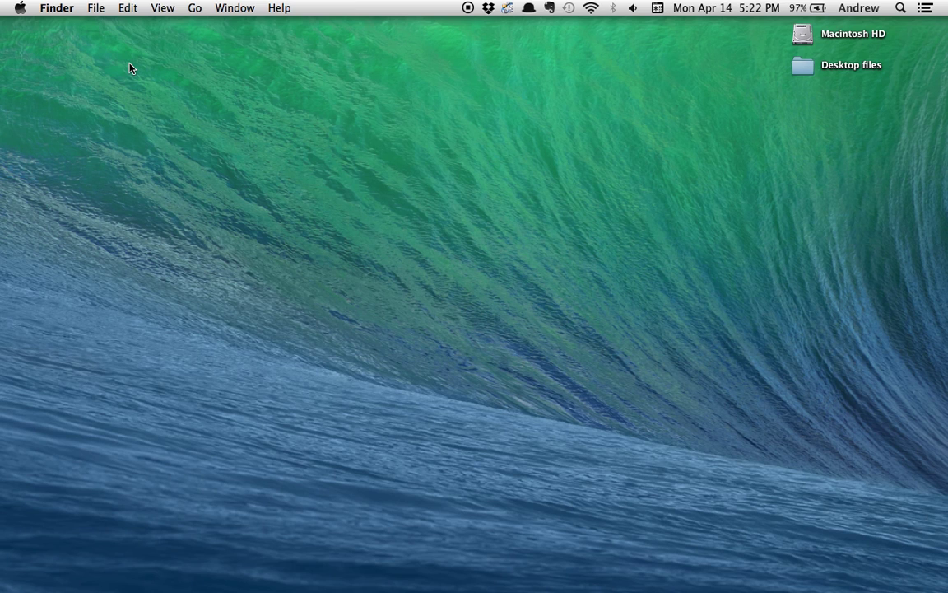
- Open a file browser window and select the MyCloud drive among all shared network devices
mouse_move(265, 581)
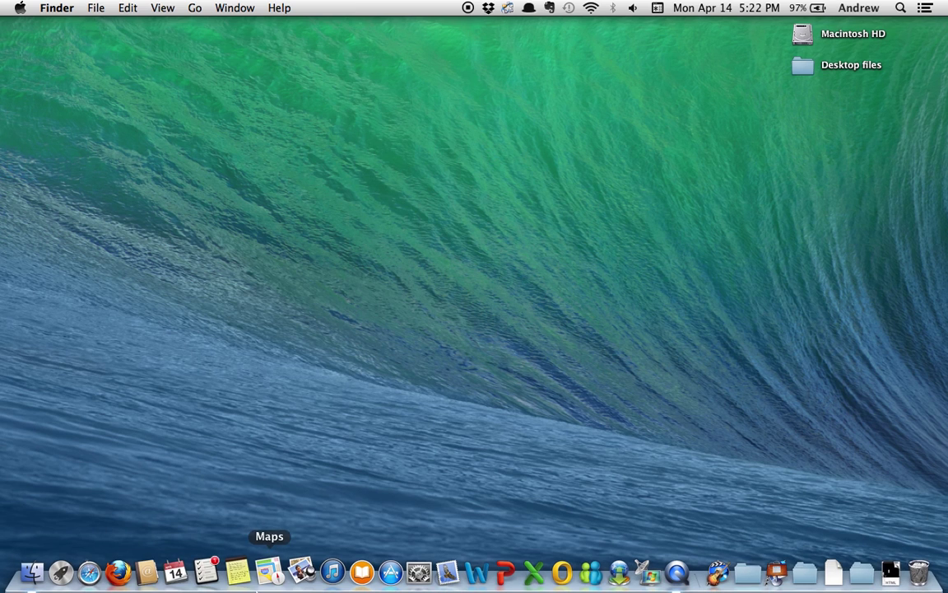
click(40, 568)
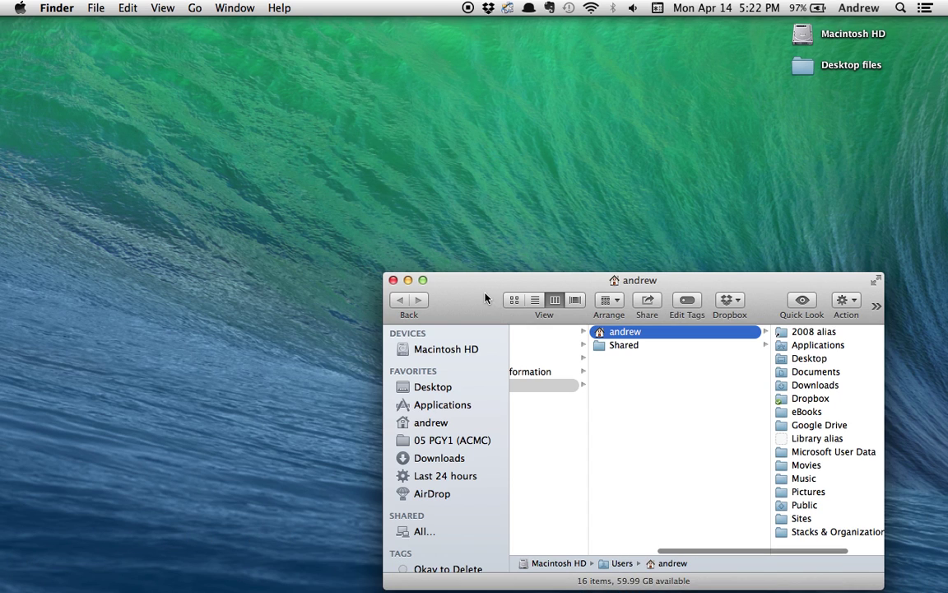
drag(485, 298, 253, 113)
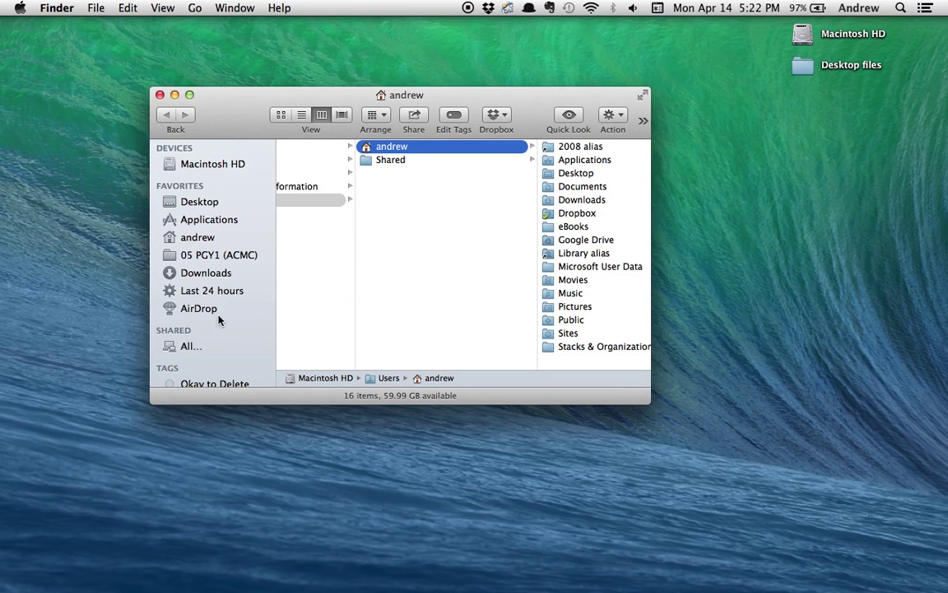
click(187, 346)
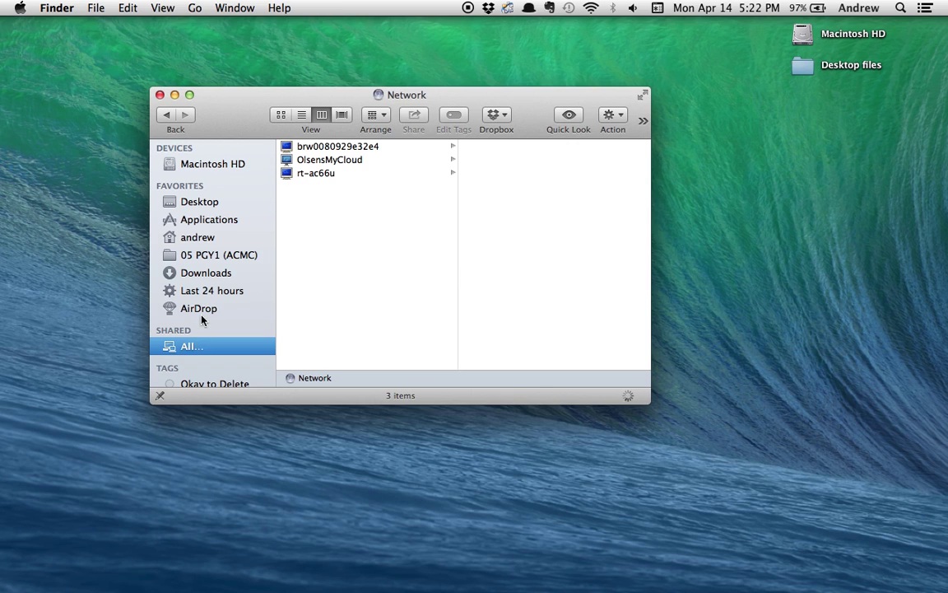
click(342, 160)
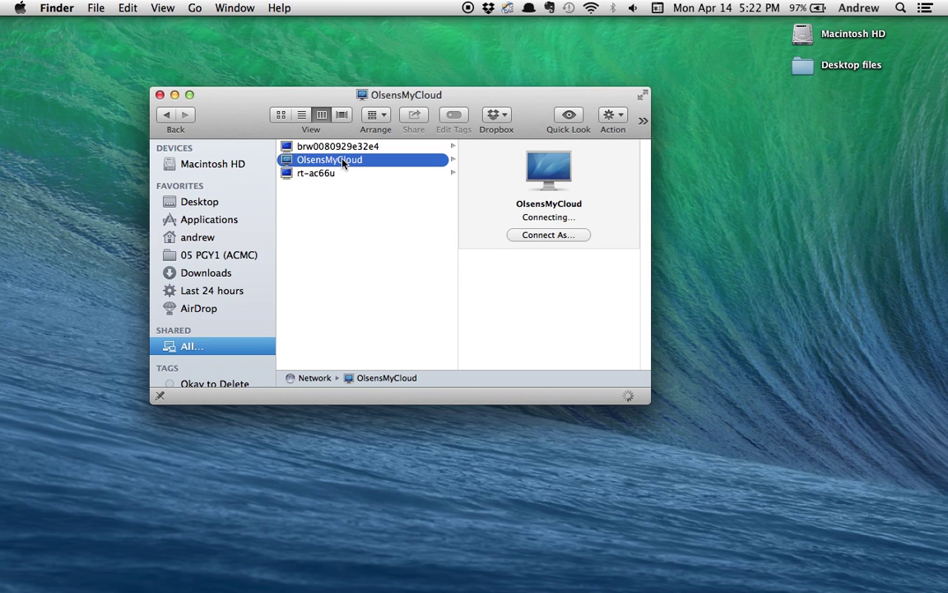
- Connect to the MyCloud drive as a registered user with the stored account credentials
click(566, 236)
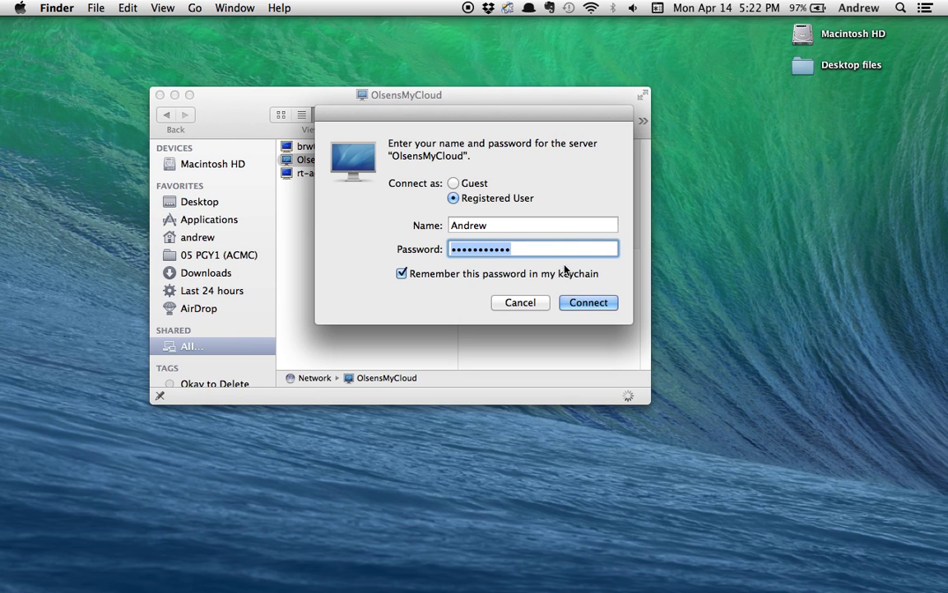
click(577, 304)
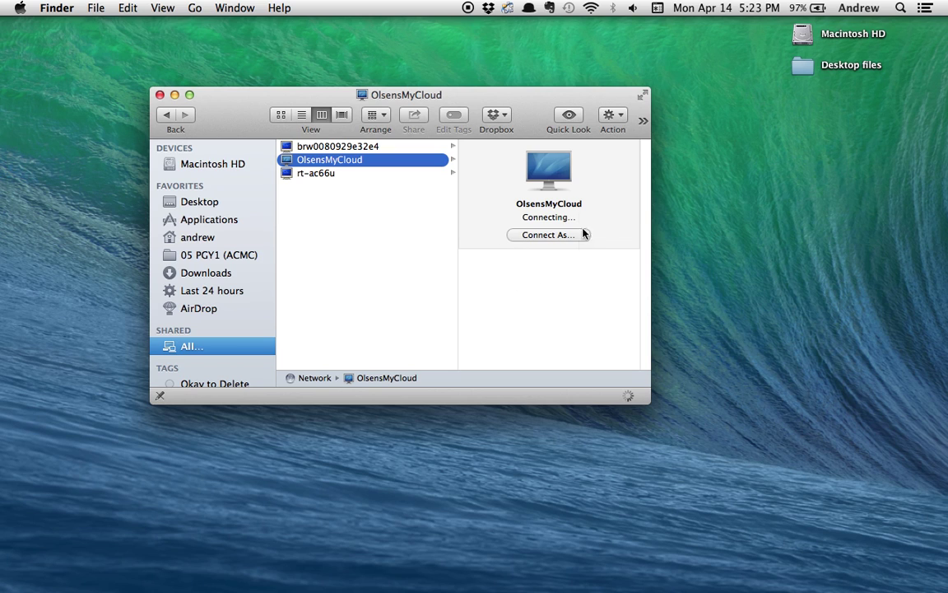
click(530, 236)
click(589, 303)
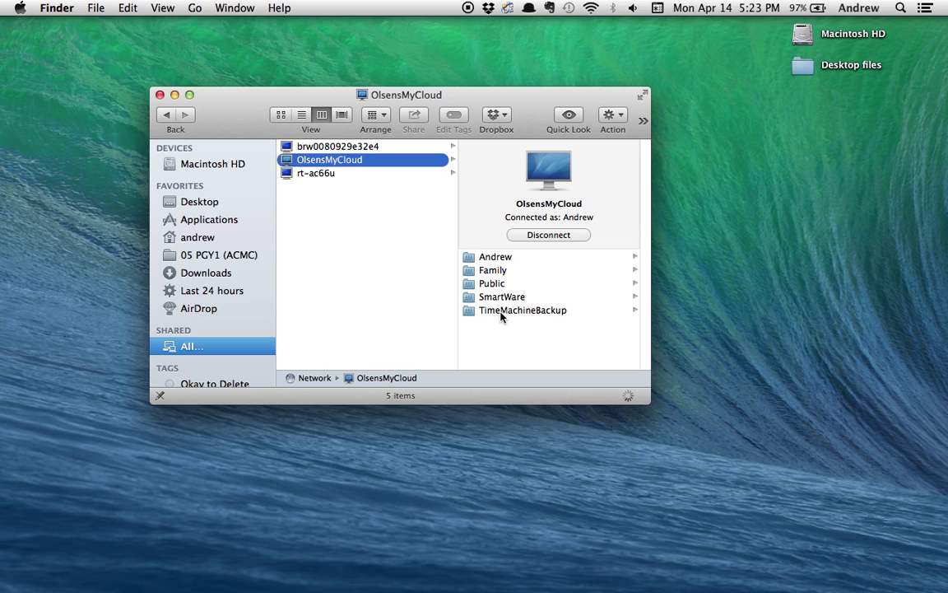
- Examine the contents of the personal share on the MyCloud drive, including its documents folder and the subfolder inside Photos
click(498, 256)
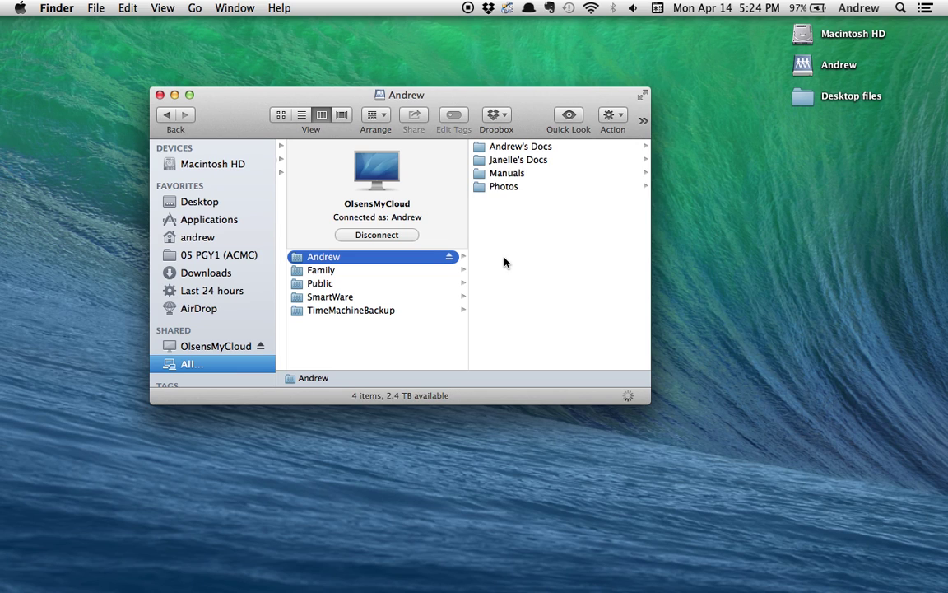
click(545, 149)
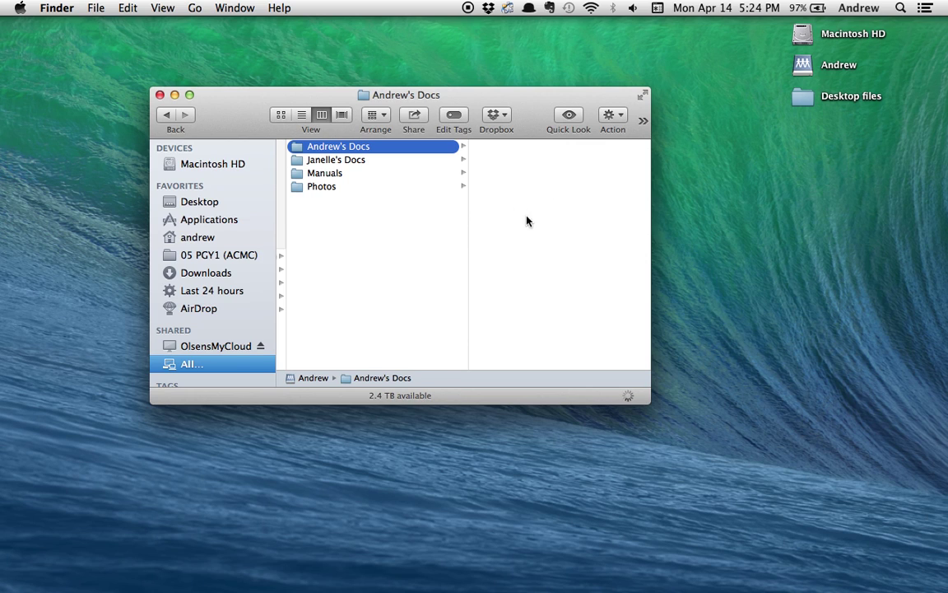
click(325, 189)
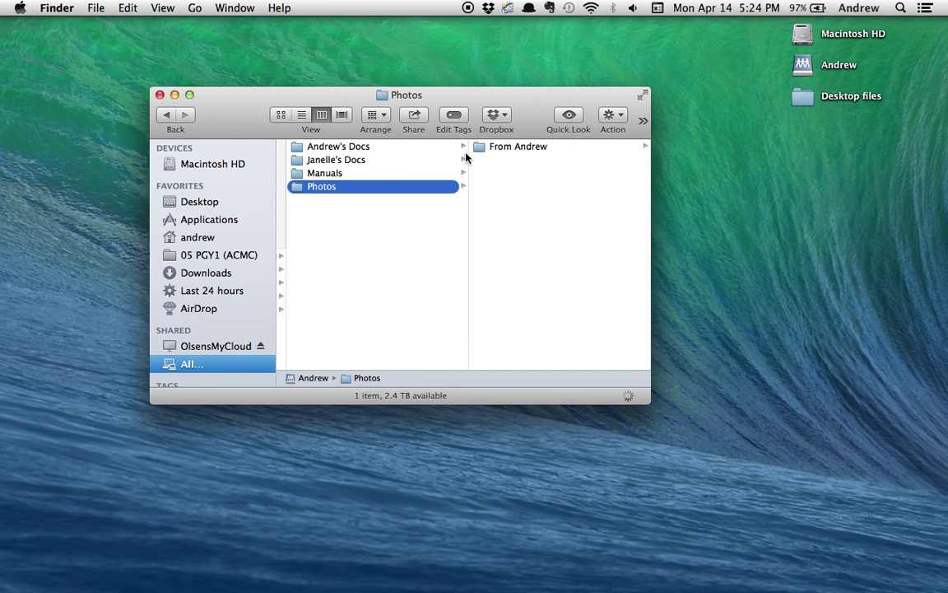
click(492, 150)
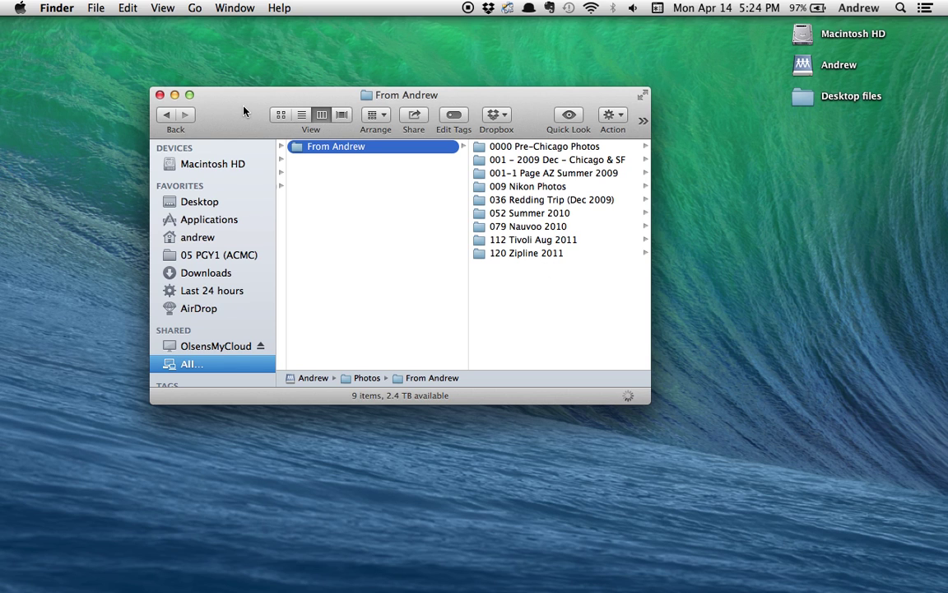
- Return to the MyCloud share list, open the Family share and show the first contributor's subfolder inside Photos
drag(244, 111, 155, 58)
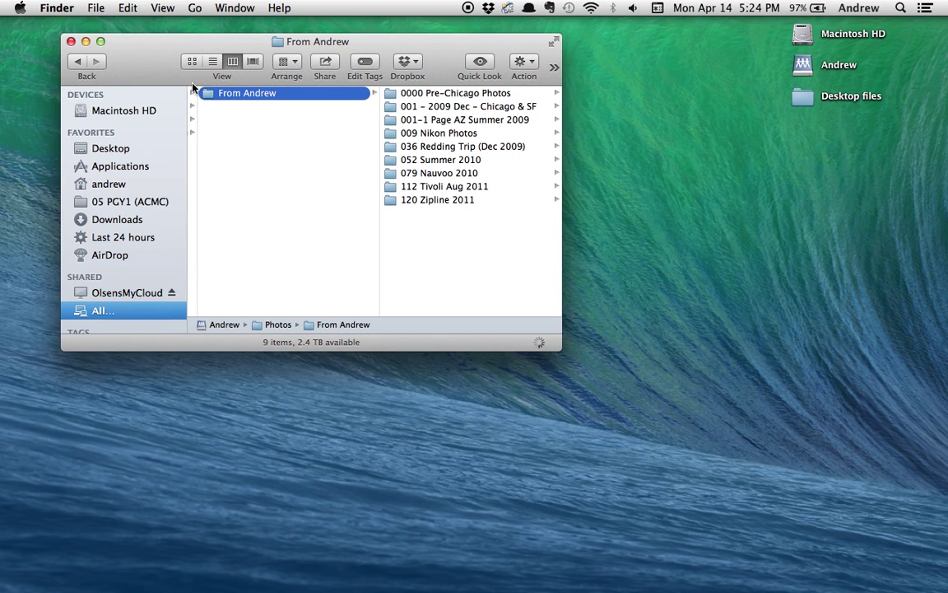
key(Left)
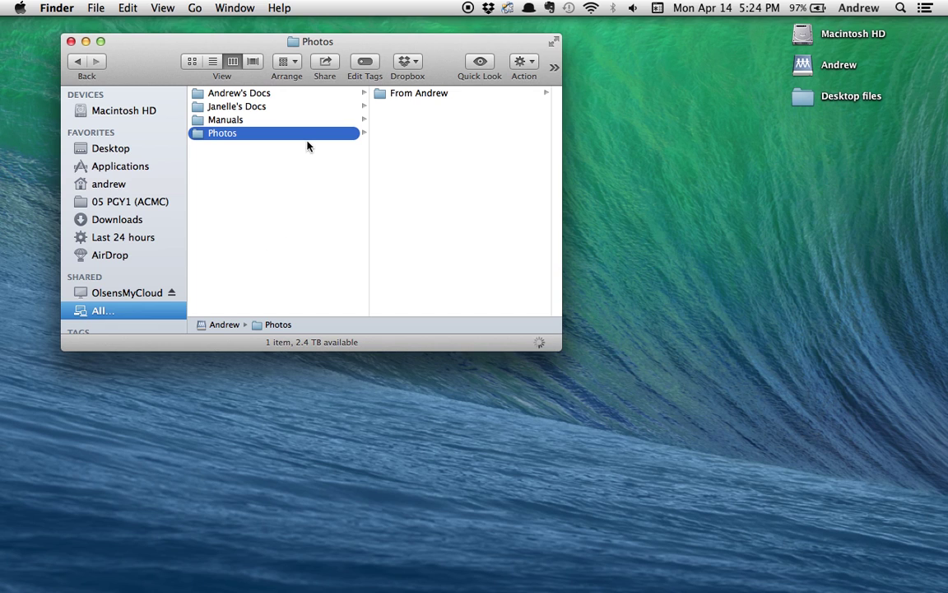
scroll(372, 297, left, 1)
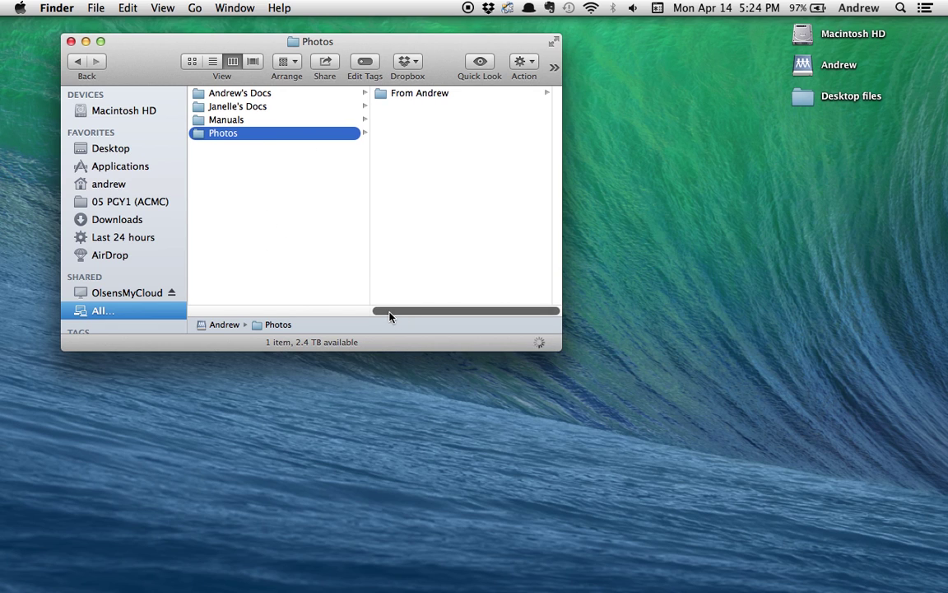
drag(390, 316, 240, 313)
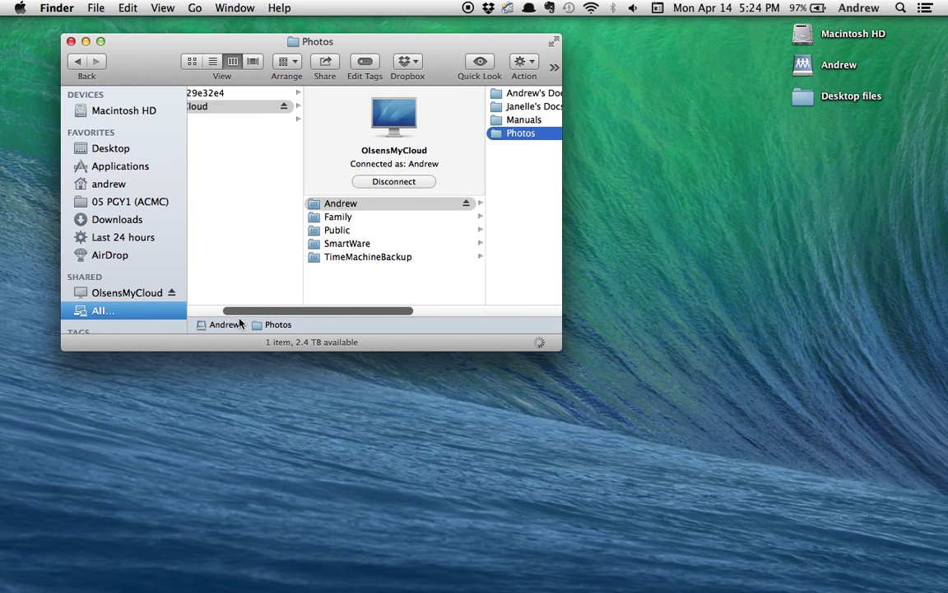
click(339, 216)
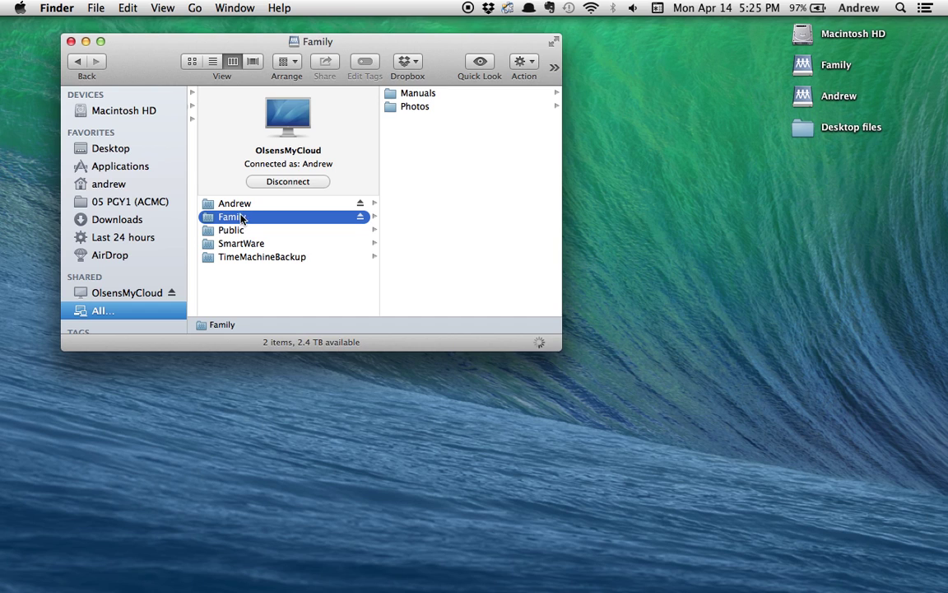
click(424, 109)
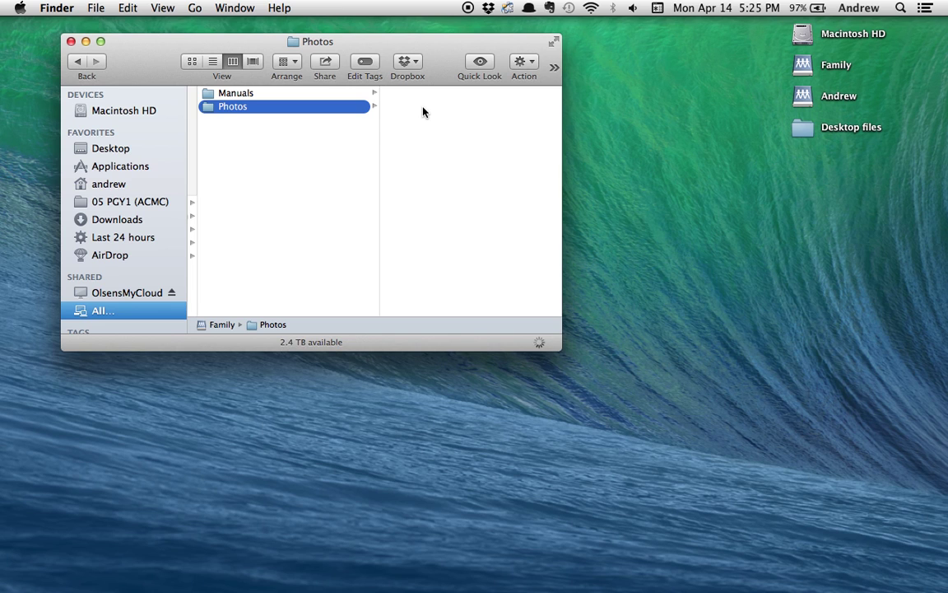
drag(206, 47, 178, 37)
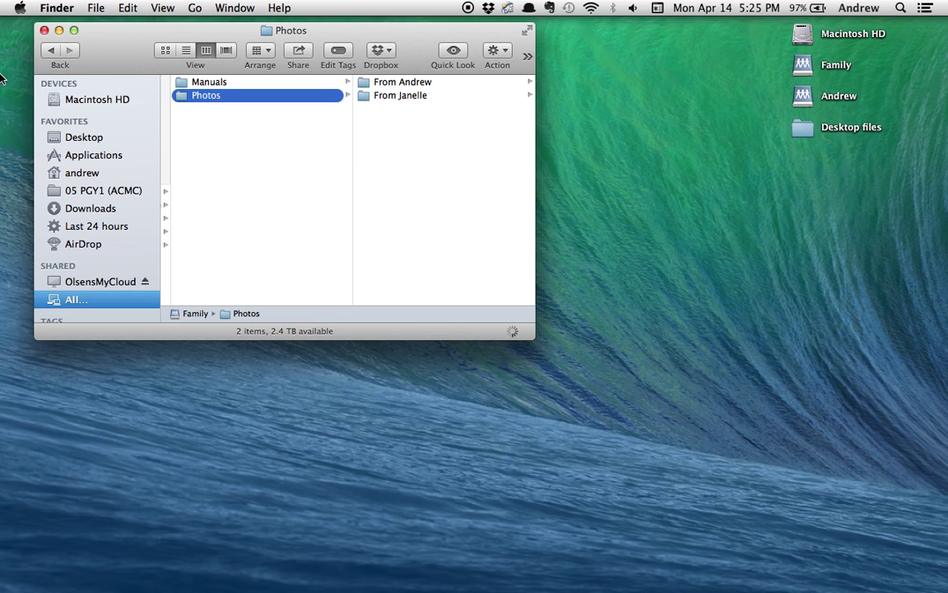
click(423, 86)
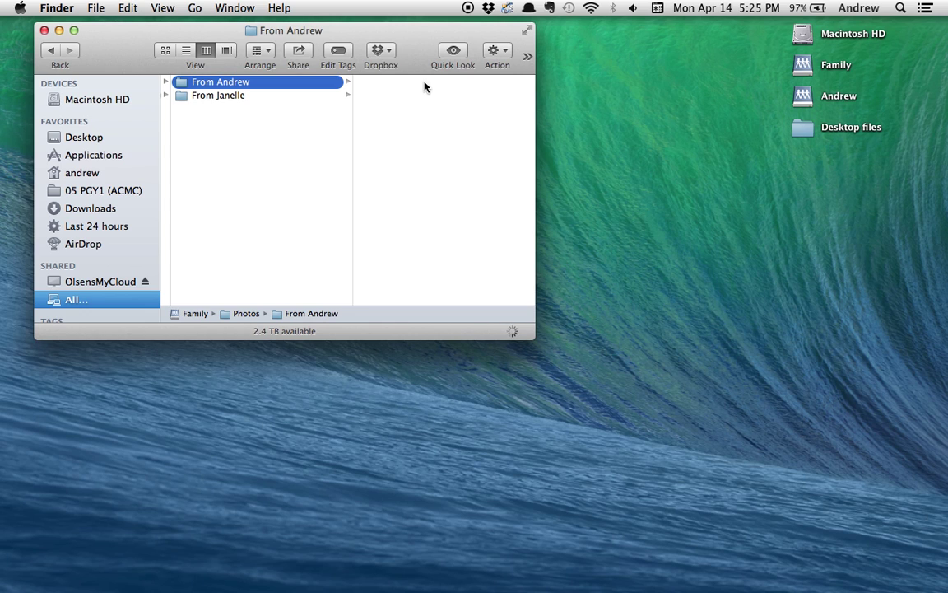
- Open a second file browser window and arrange both windows so their contents can be used together
drag(182, 34, 156, 32)
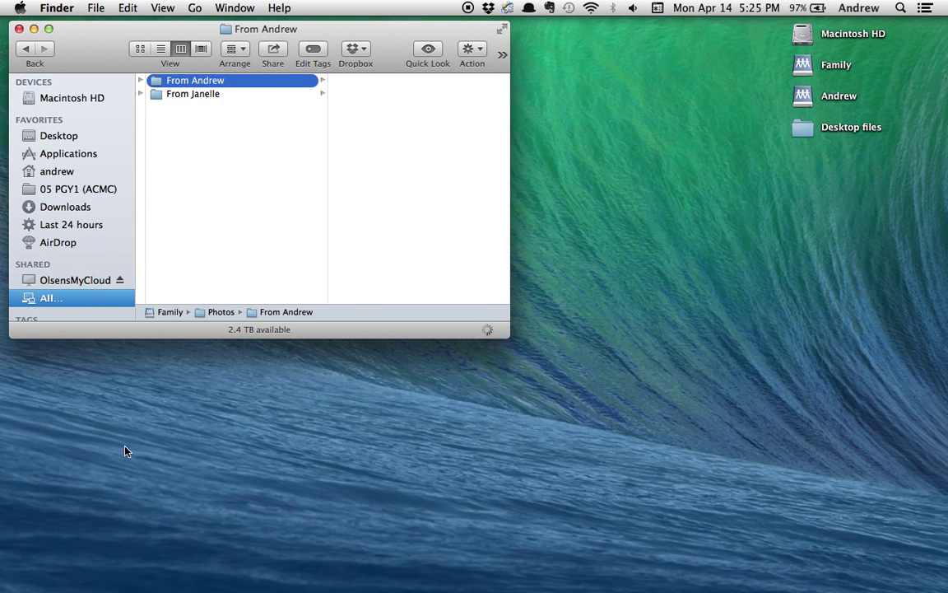
key(super+n)
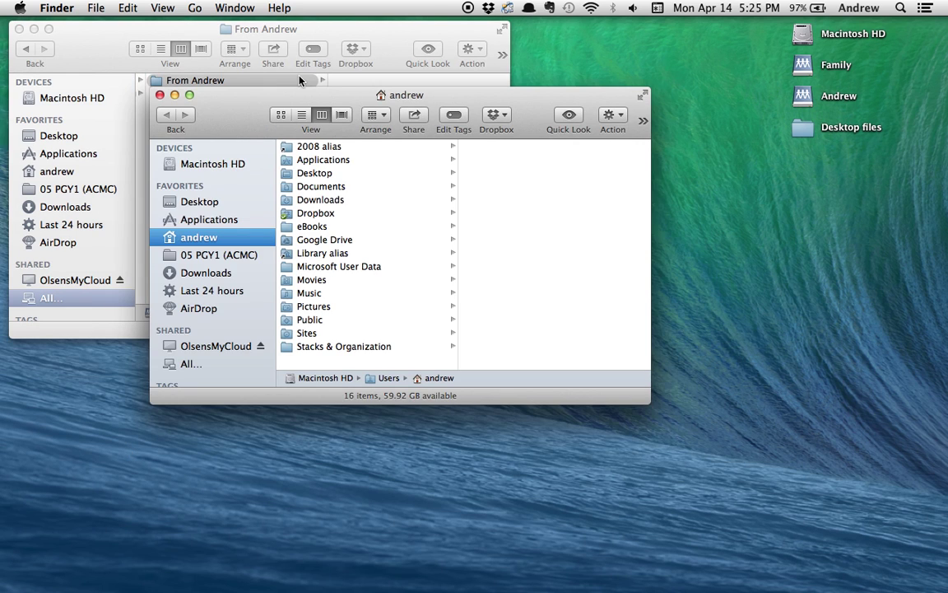
drag(289, 96, 545, 250)
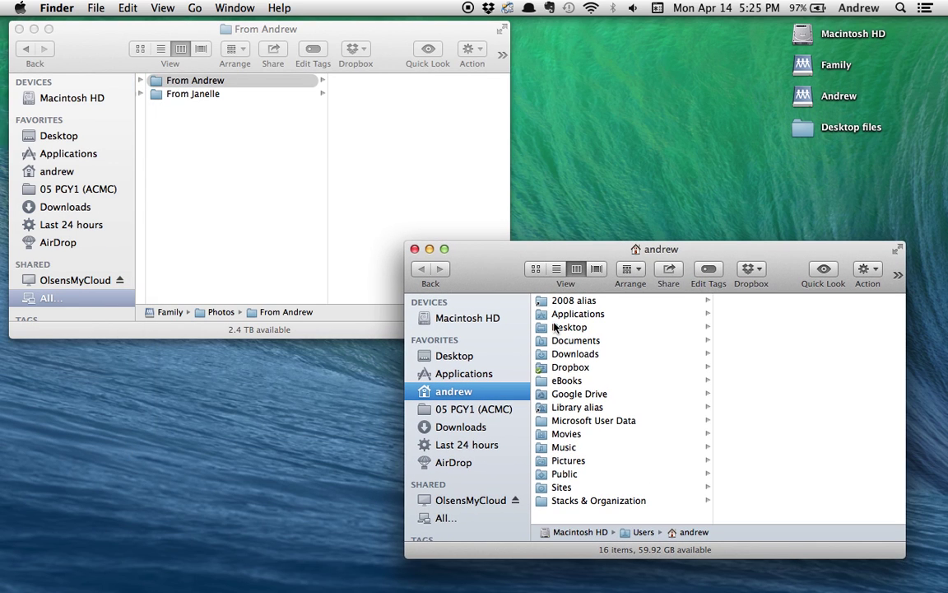
- In the second window, browse the MyCloud drive to the contributor's subfolder inside the personal share's Photos folder
click(470, 500)
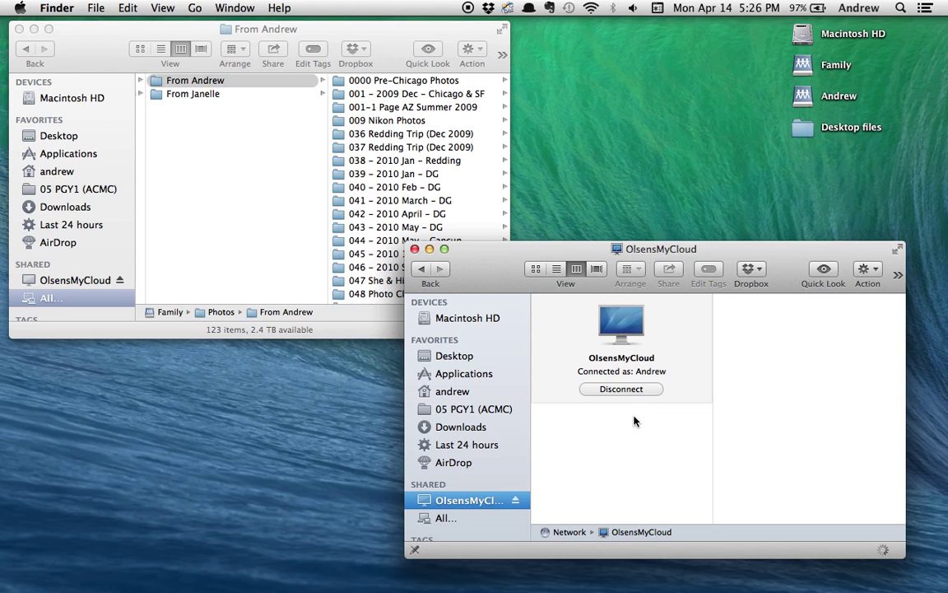
click(458, 521)
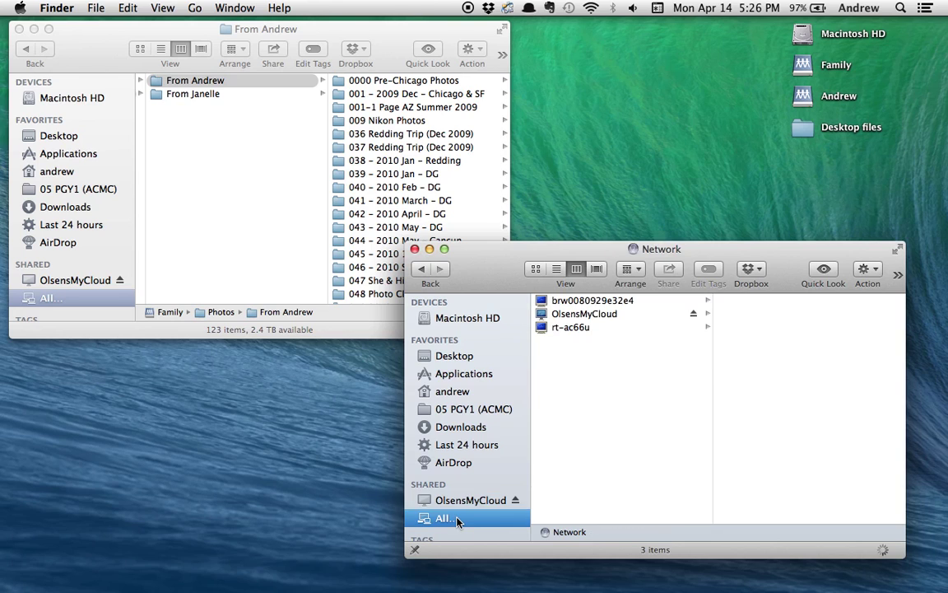
click(585, 317)
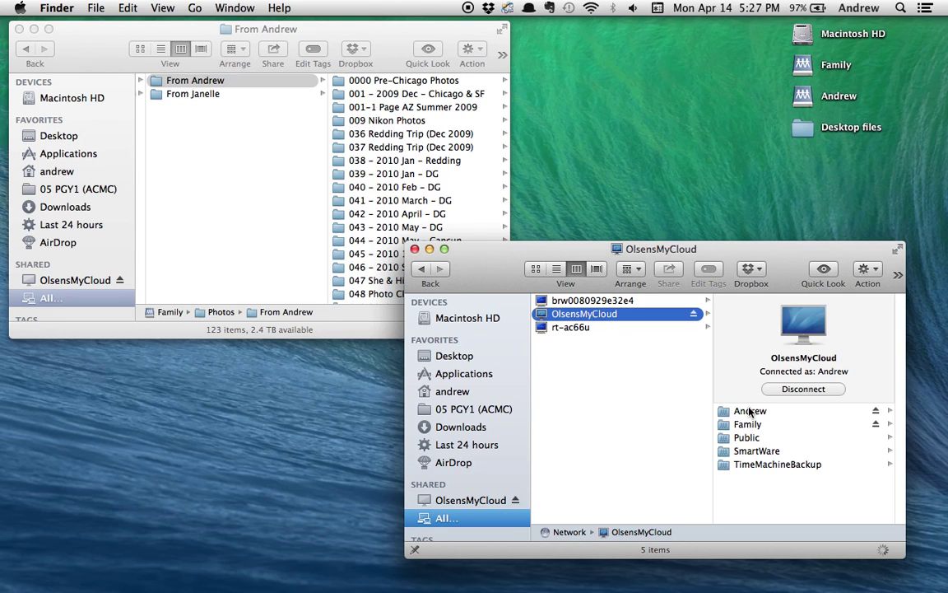
scroll(258, 219, left, 5)
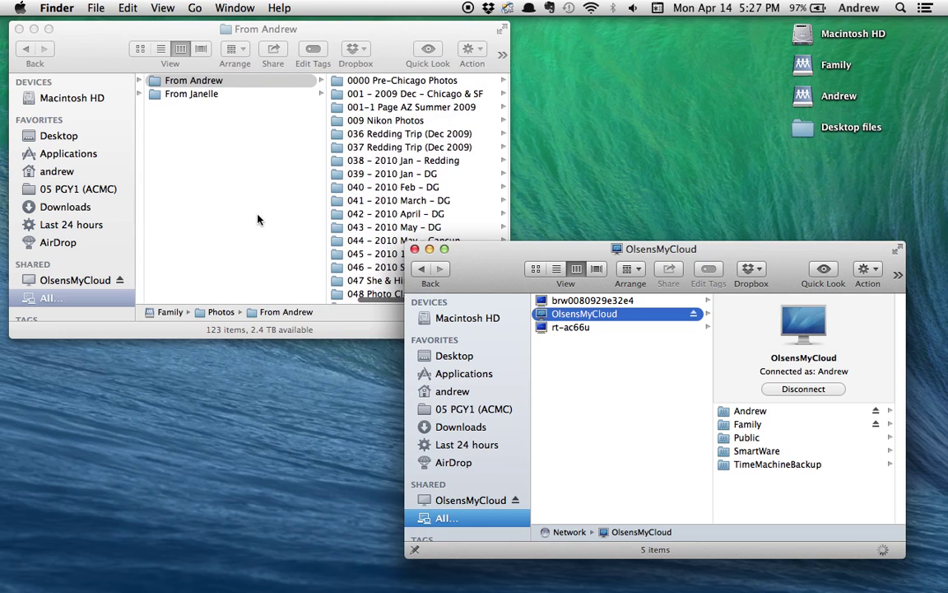
click(752, 411)
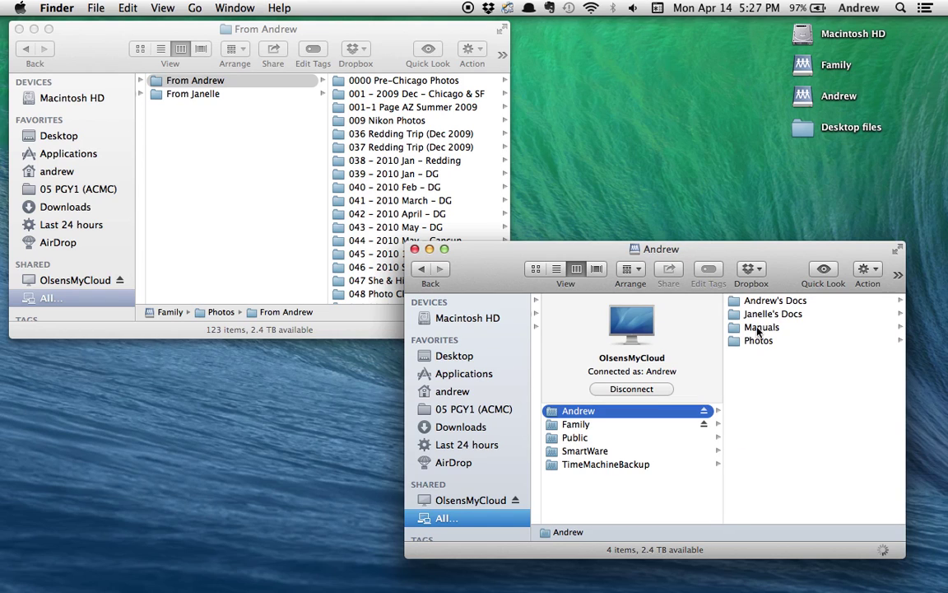
click(753, 327)
click(608, 342)
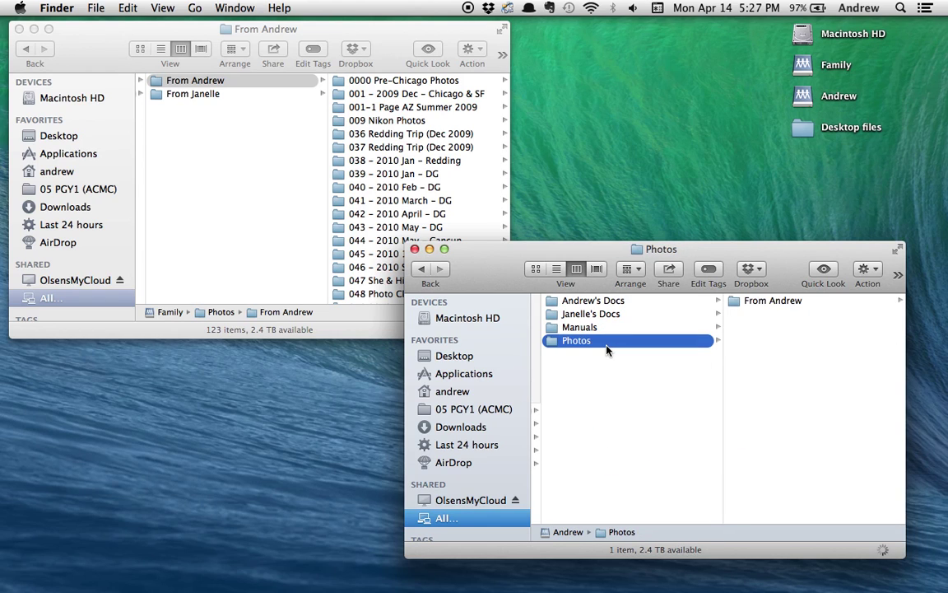
key(Right)
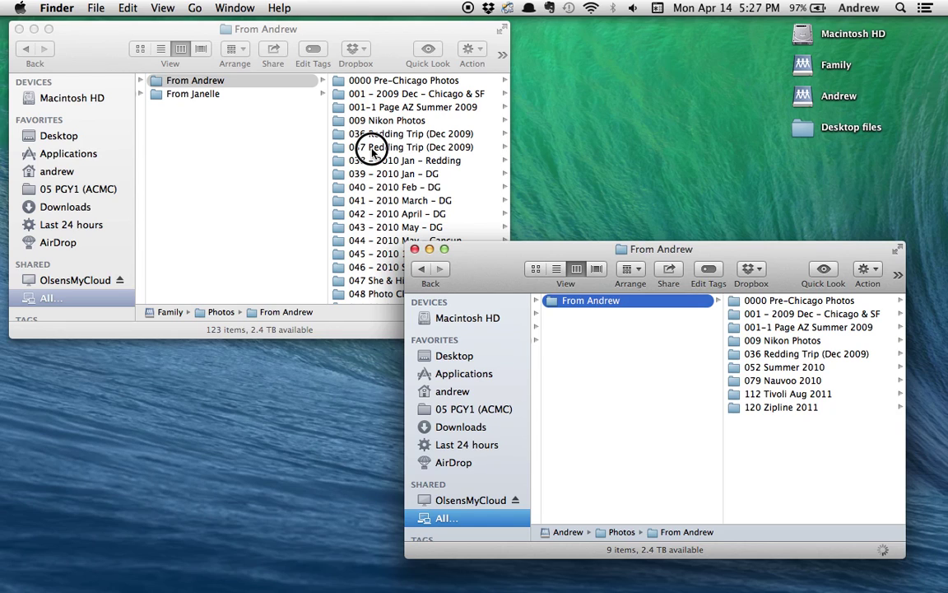
- Copy the "037 Redding Trip (Dec 2009)" folder from the Family share into the personal share's photo subfolder, and check the active Wi-Fi network
drag(372, 152, 560, 304)
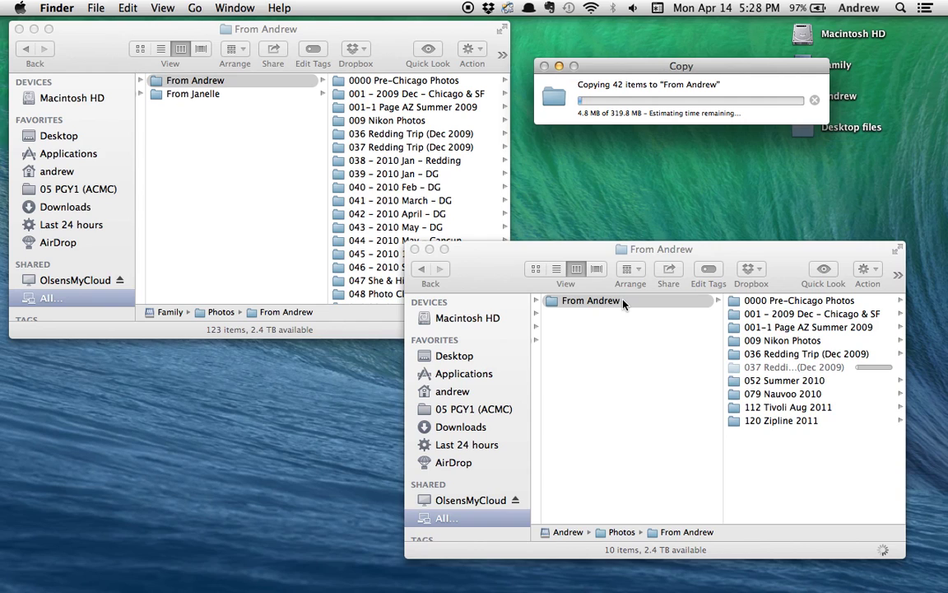
click(591, 8)
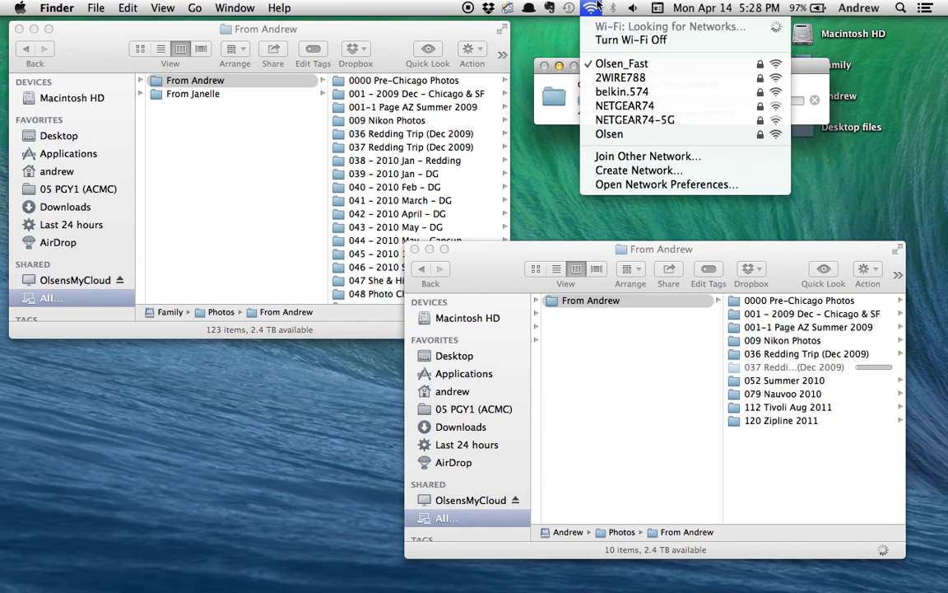
click(638, 66)
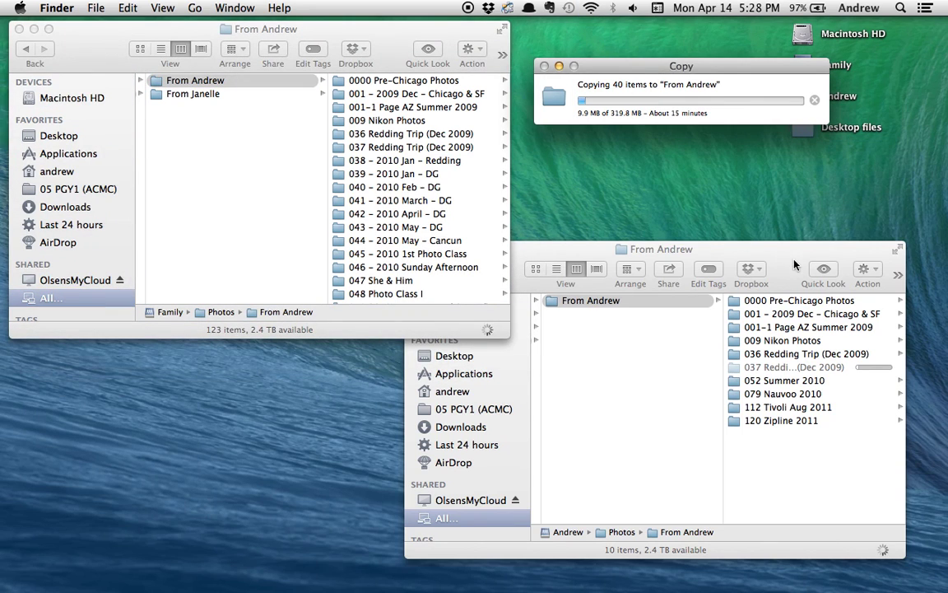
- Move the destination window slightly away from the source window to uncover more of the Family photo list
click(795, 264)
drag(795, 265, 822, 283)
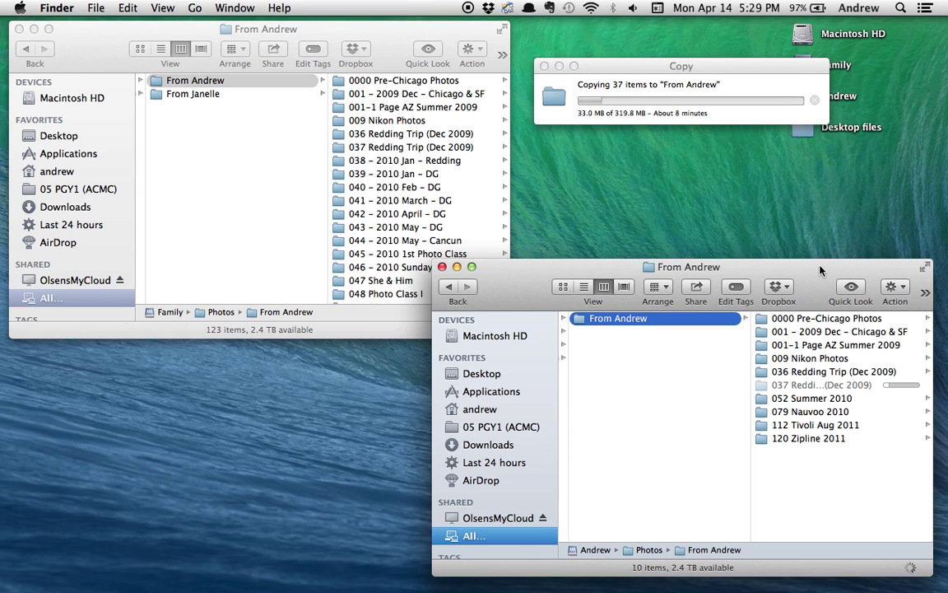
drag(820, 270, 820, 269)
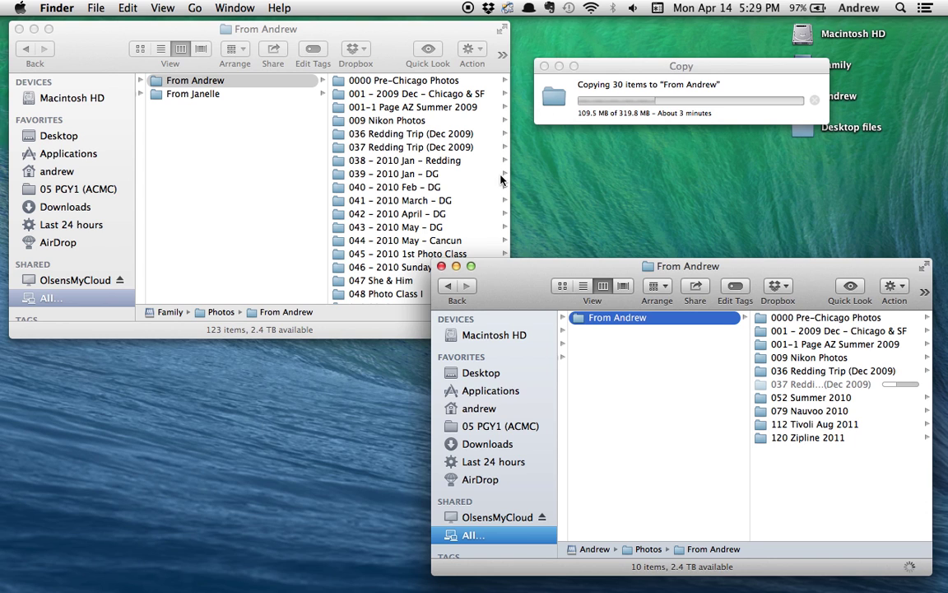
- Move the copy progress window off the mounted Family and personal share icons on the desktop
click(405, 31)
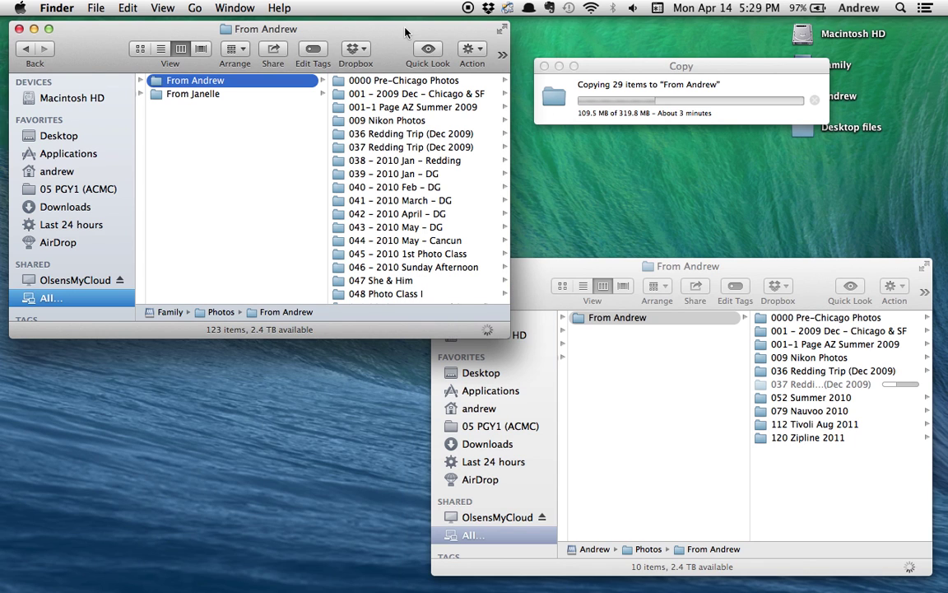
click(542, 275)
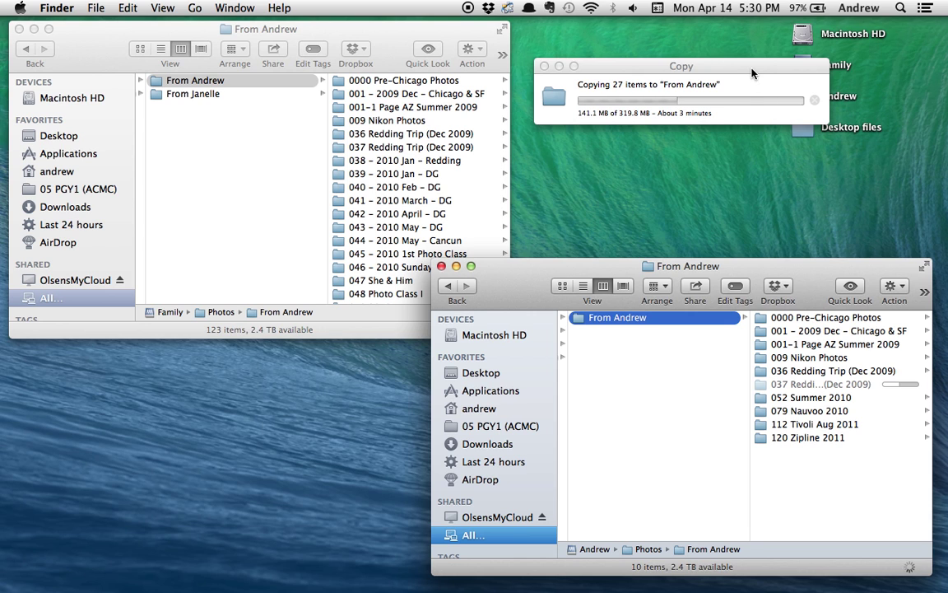
drag(752, 74, 764, 145)
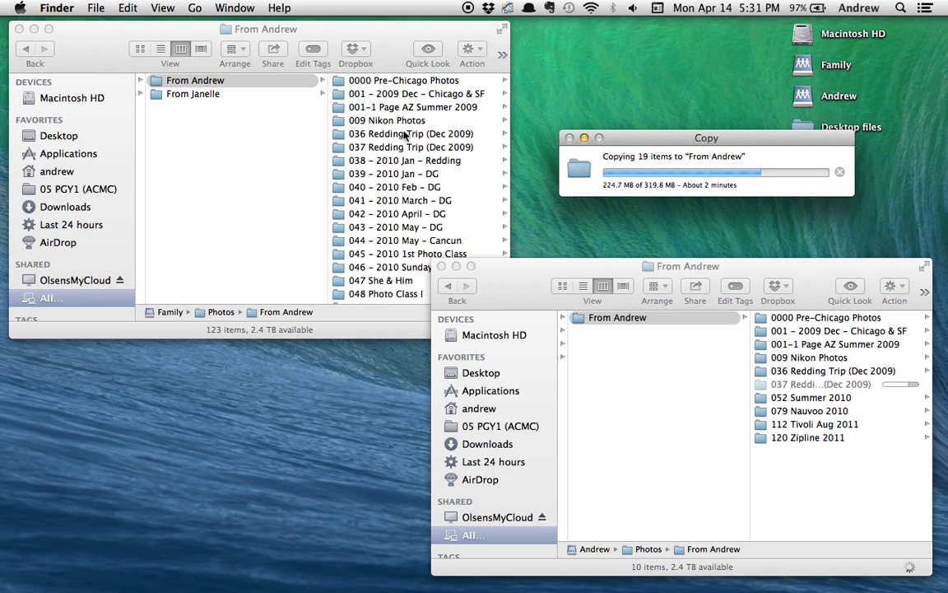
- Open the source "037 Redding Trip (Dec 2009)" folder in the Family share, view its folder information, and close the info window
click(387, 150)
click(387, 150)
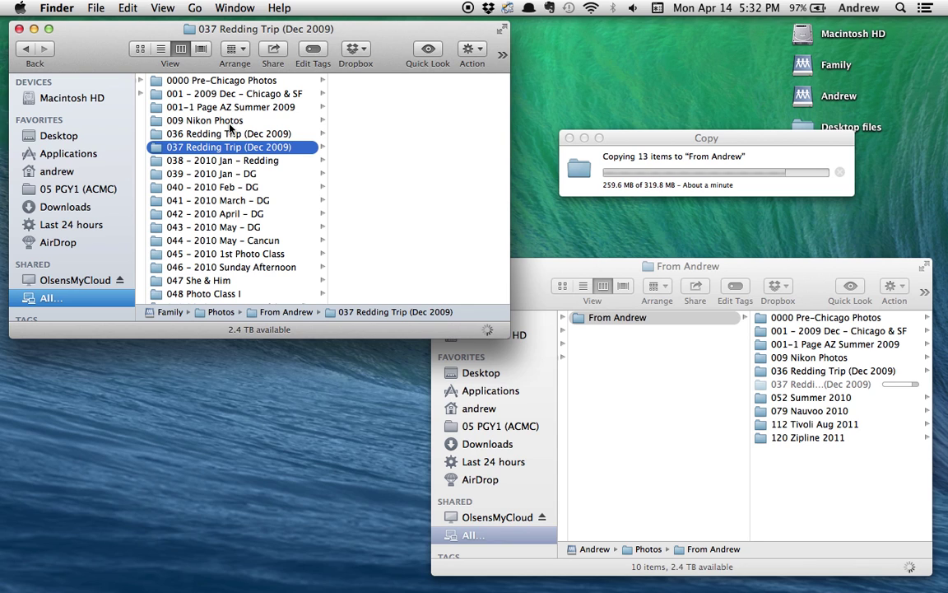
right_click(161, 148)
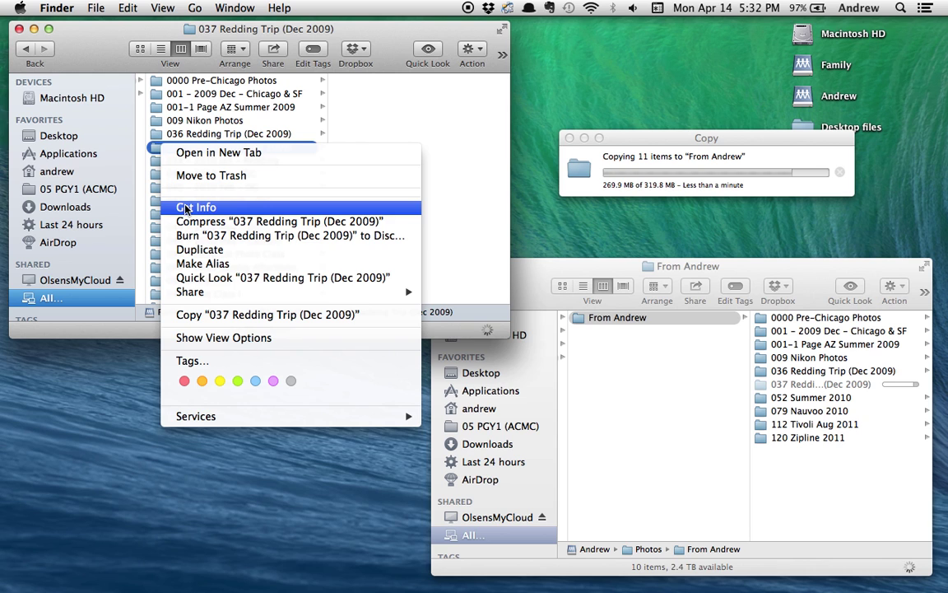
click(186, 209)
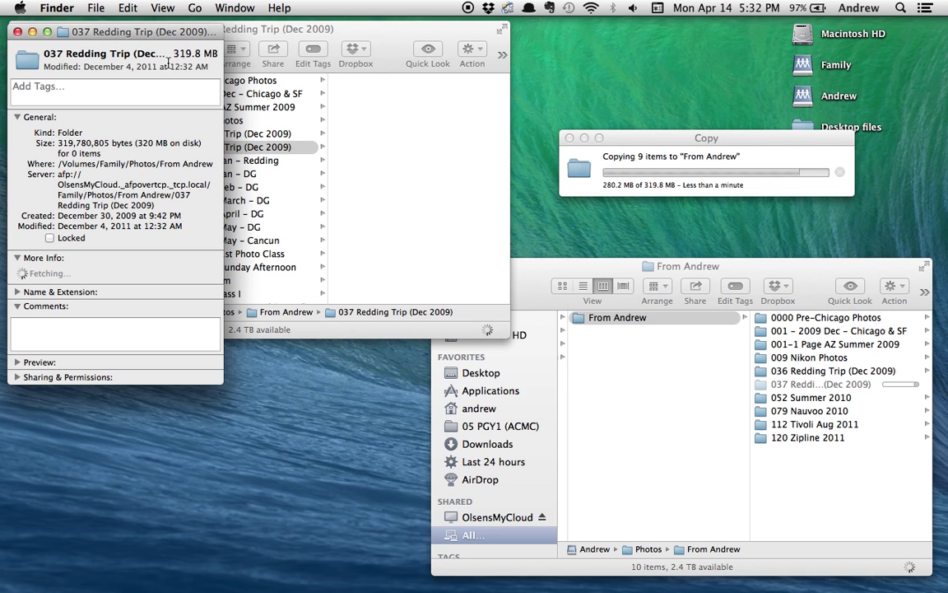
click(18, 33)
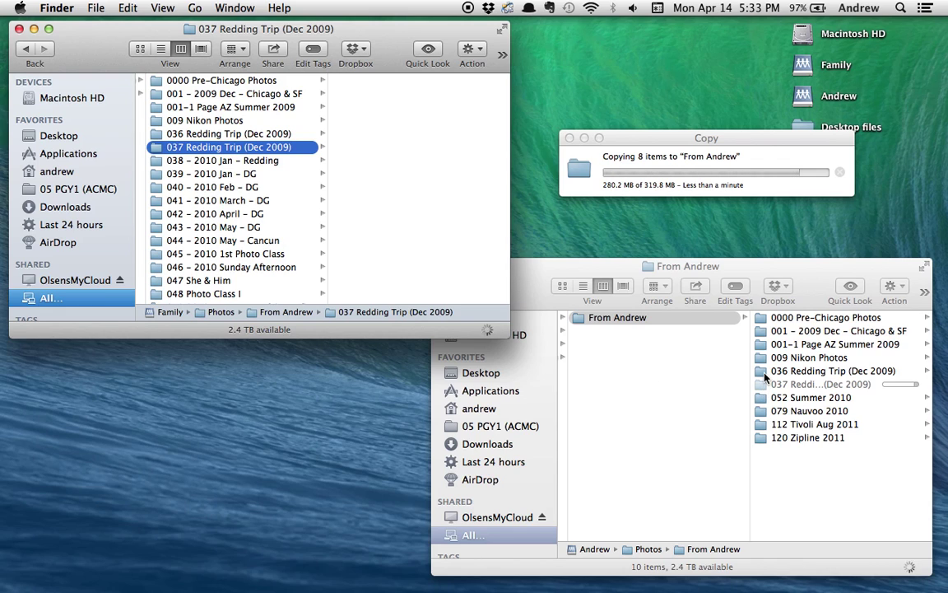
- View the folder information of "036 Redding Trip (Dec 2009)" in the personal share's photo subfolder and close it
right_click(765, 375)
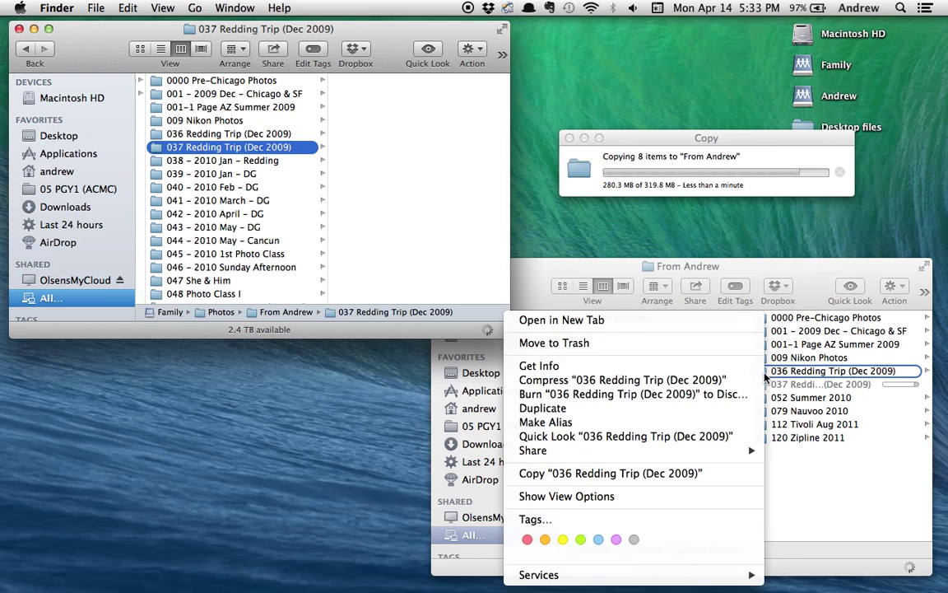
click(629, 367)
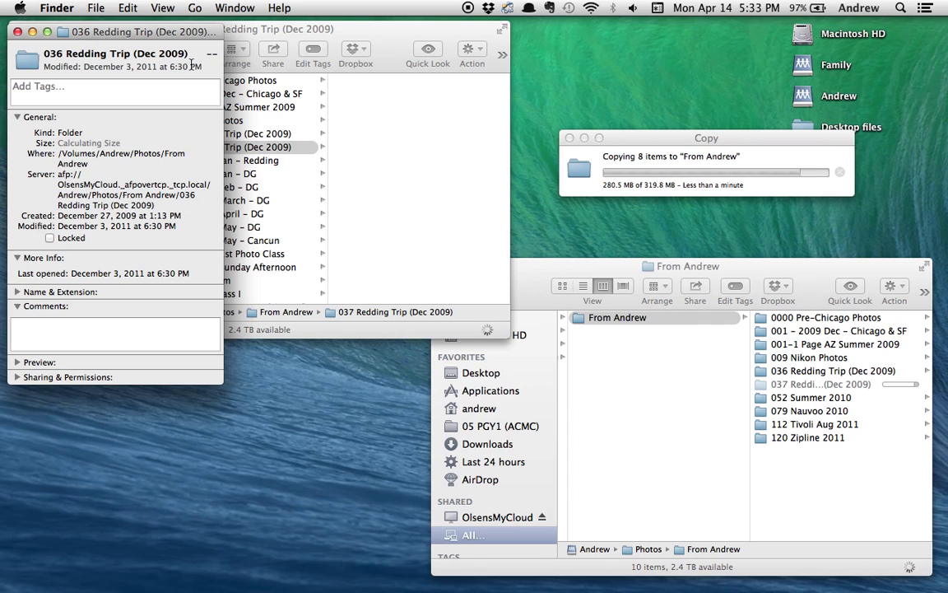
click(18, 32)
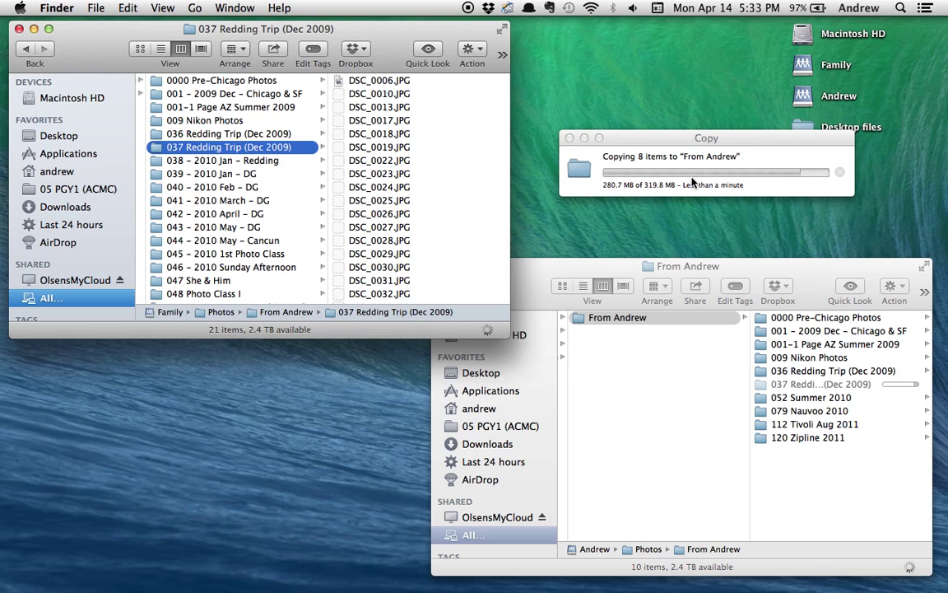
- Move the copy progress window slightly further to uncover the "Desktop files" folder on the desktop
click(741, 142)
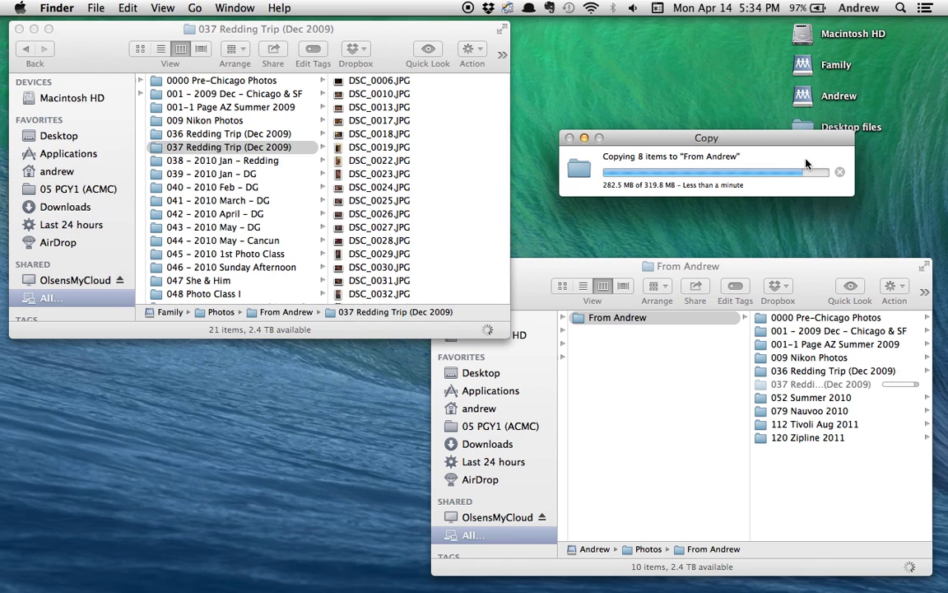
drag(836, 144, 854, 170)
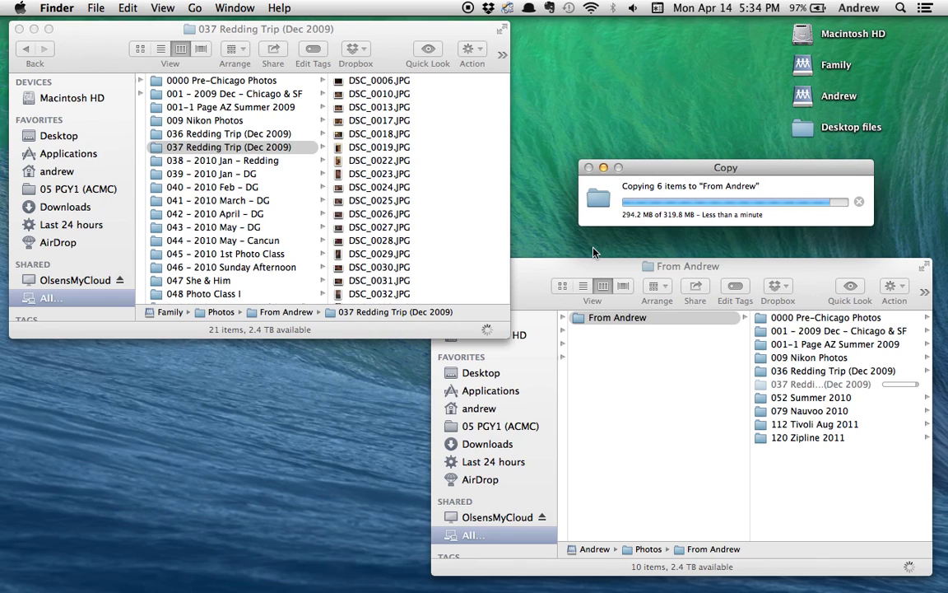
- Switch to Safari and load Google News at news.google.com while the folder copy is running
key(alt+space)
text(new)
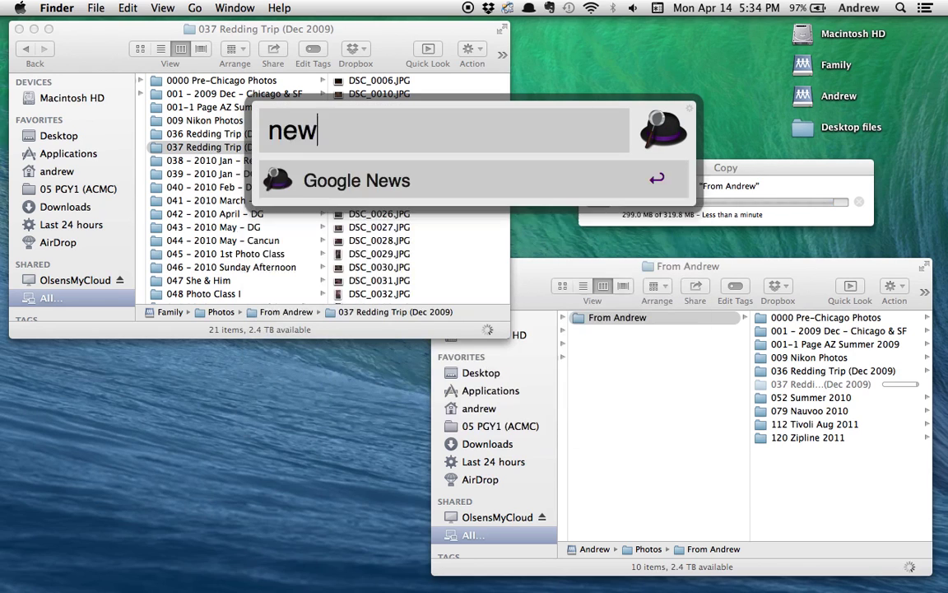
key(Return)
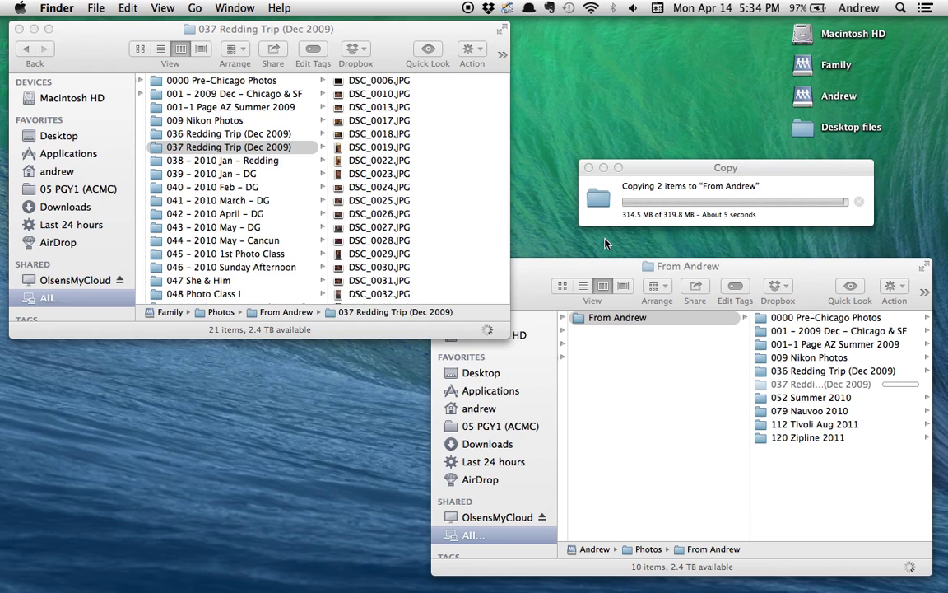
key(super+Tab)
key(super+Tab)
key(super+Tab)
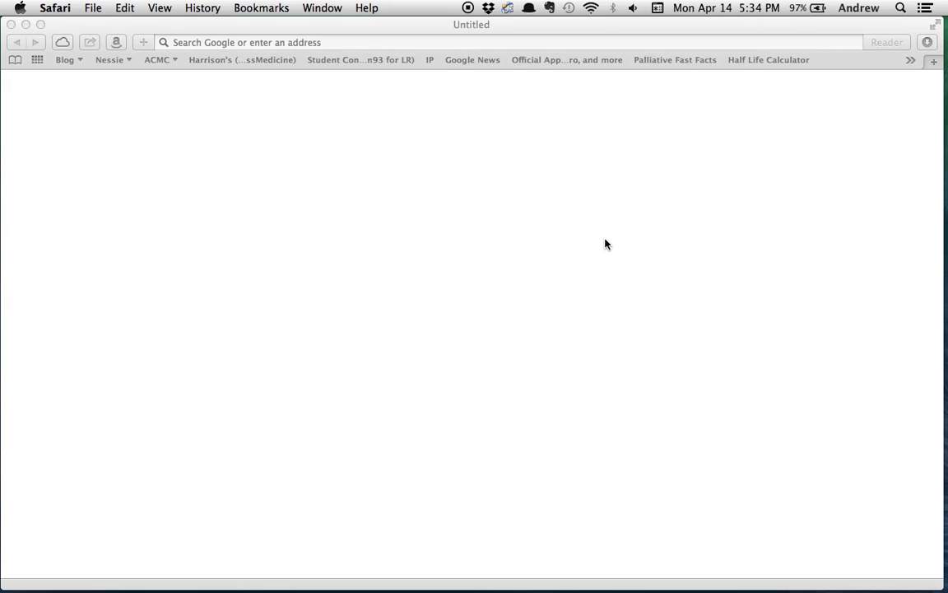
text(news.google.com)
key(Return)
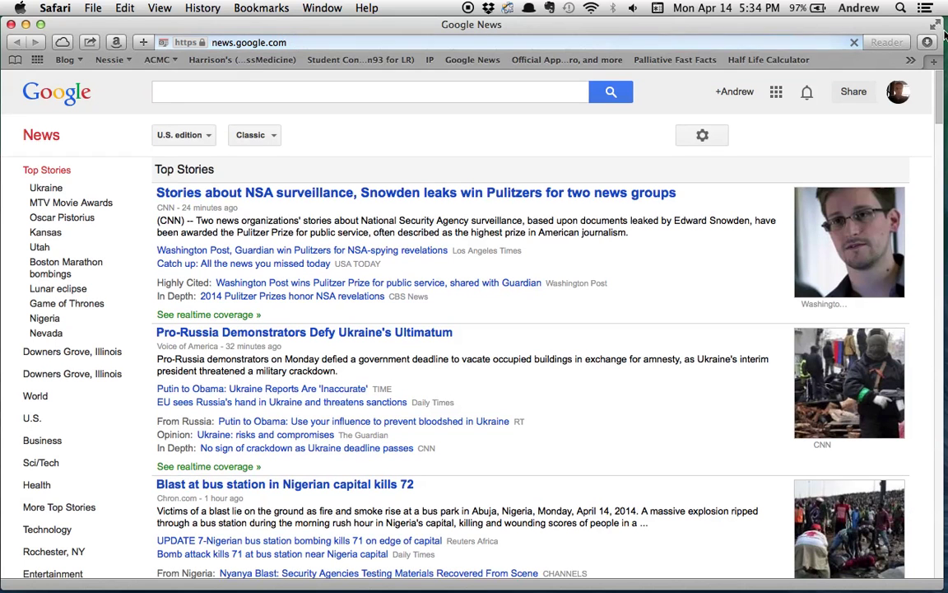
- Narrow the browser window to about half the screen width to check on the copy behind it, and close the browser window
drag(945, 32, 937, 33)
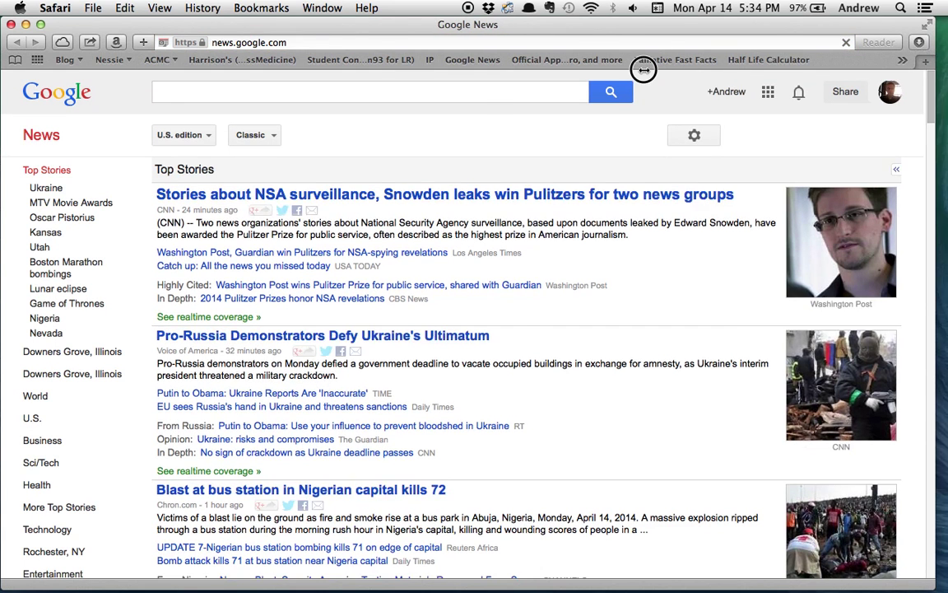
drag(644, 70, 520, 93)
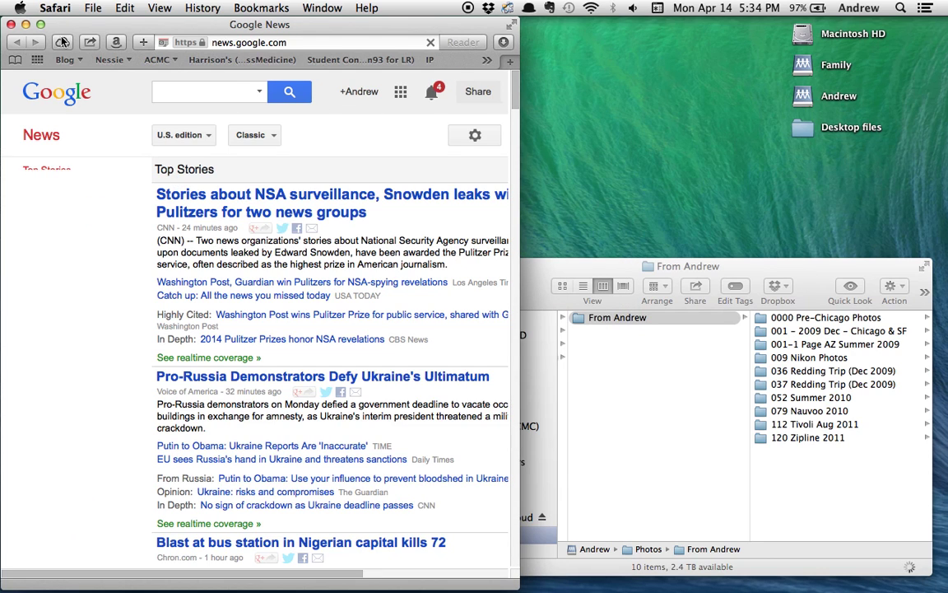
click(12, 25)
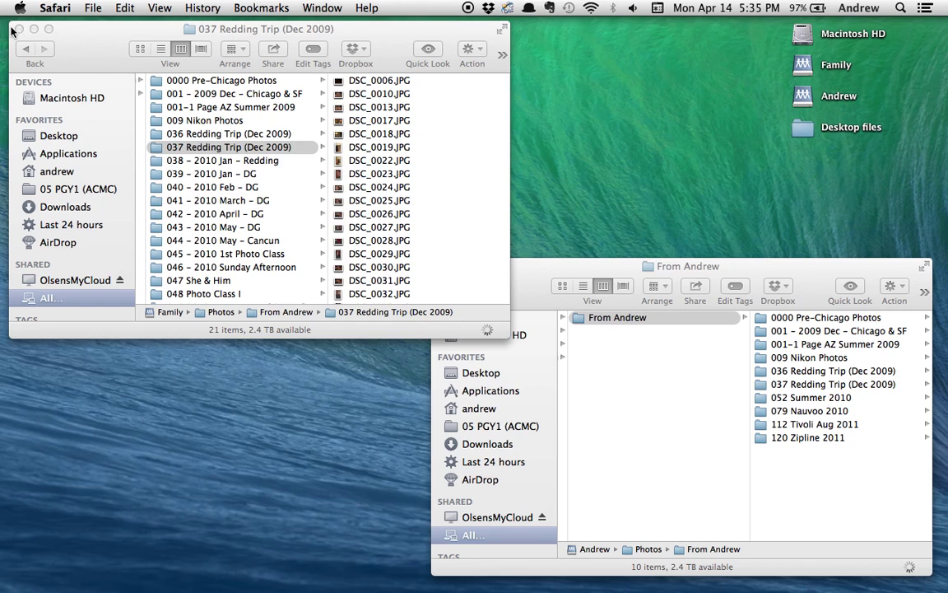
- Switch back to Finder, open the copied "037 Redding Trip (Dec 2009)" folder in the personal share, and check its folder information, closing it when done
click(532, 275)
click(805, 384)
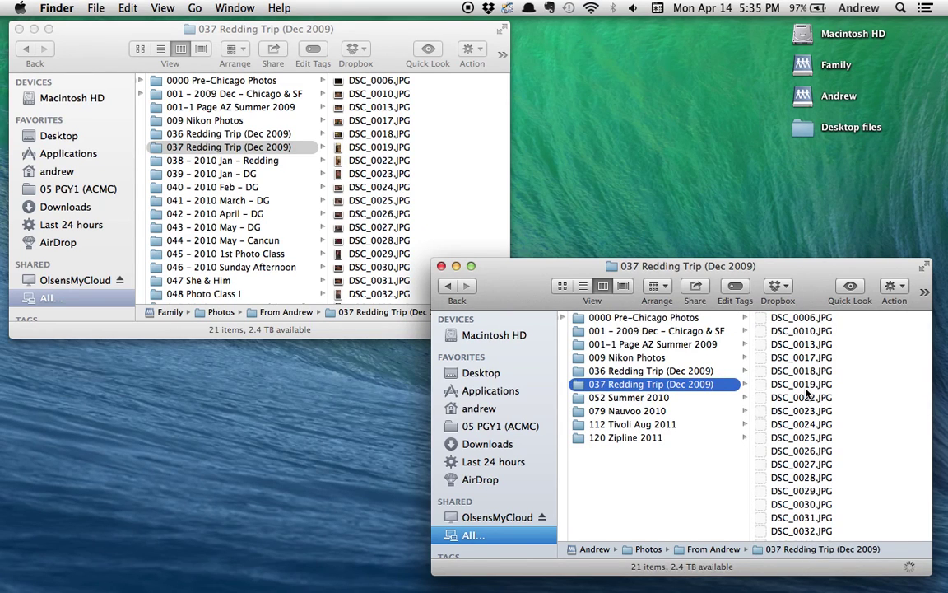
right_click(642, 390)
click(672, 362)
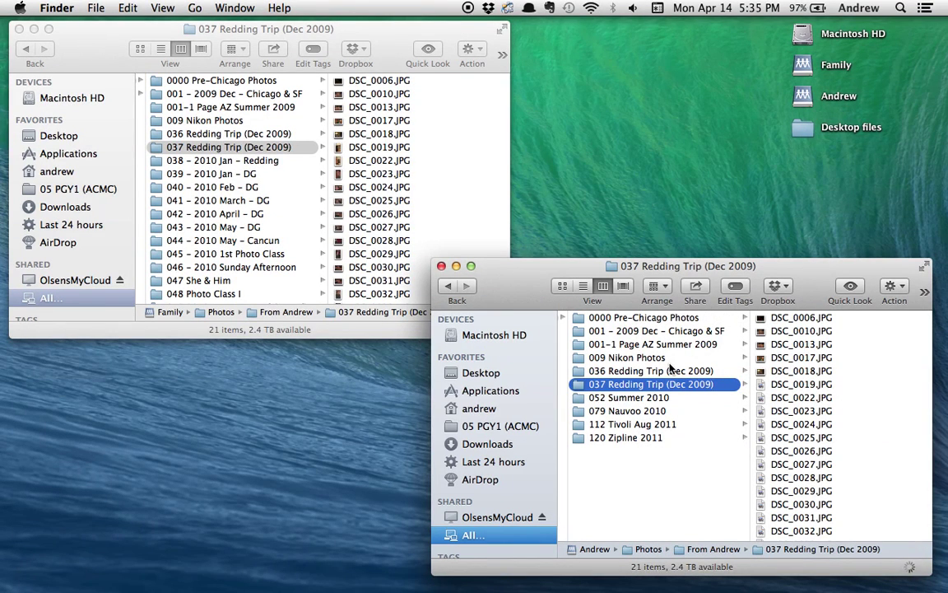
right_click(587, 384)
click(605, 361)
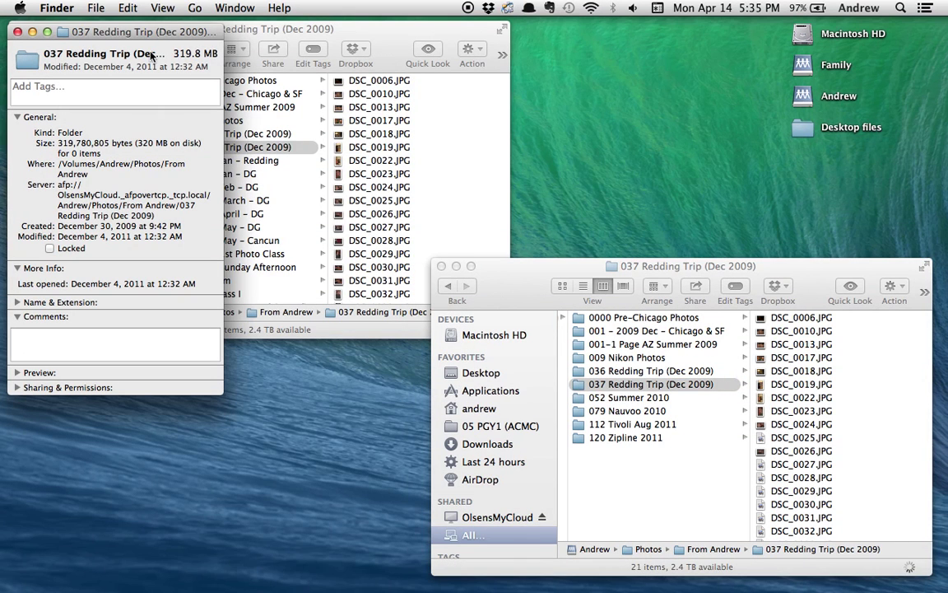
click(126, 30)
click(17, 35)
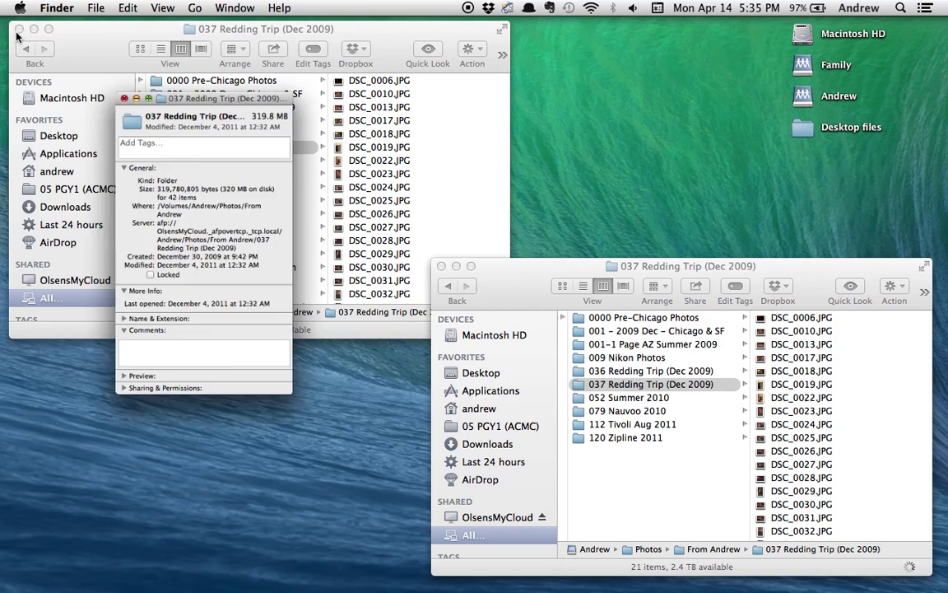
- Check the size information of the neighbouring "036 Redding Trip (Dec 2009)" folder and close its info window
right_click(626, 372)
click(462, 189)
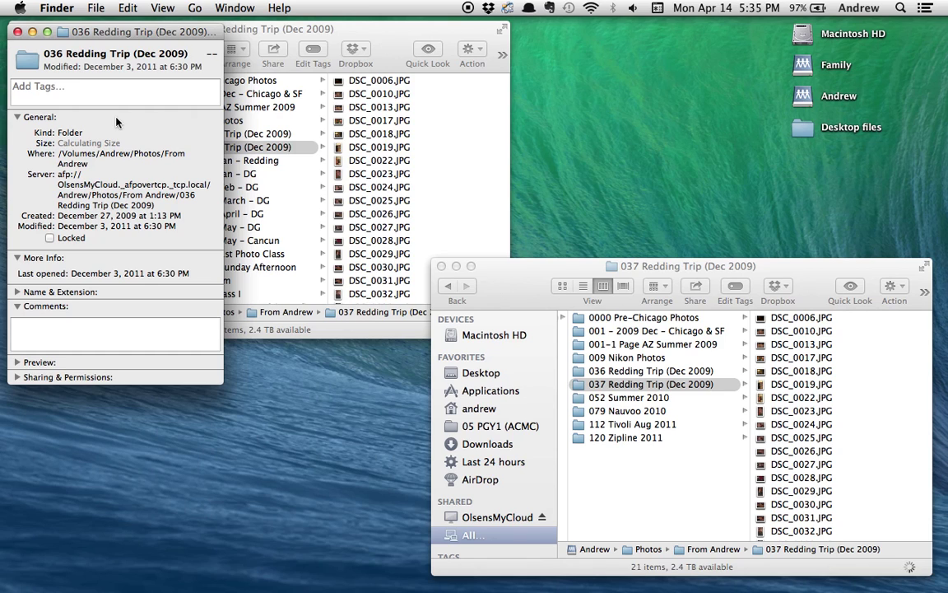
click(18, 33)
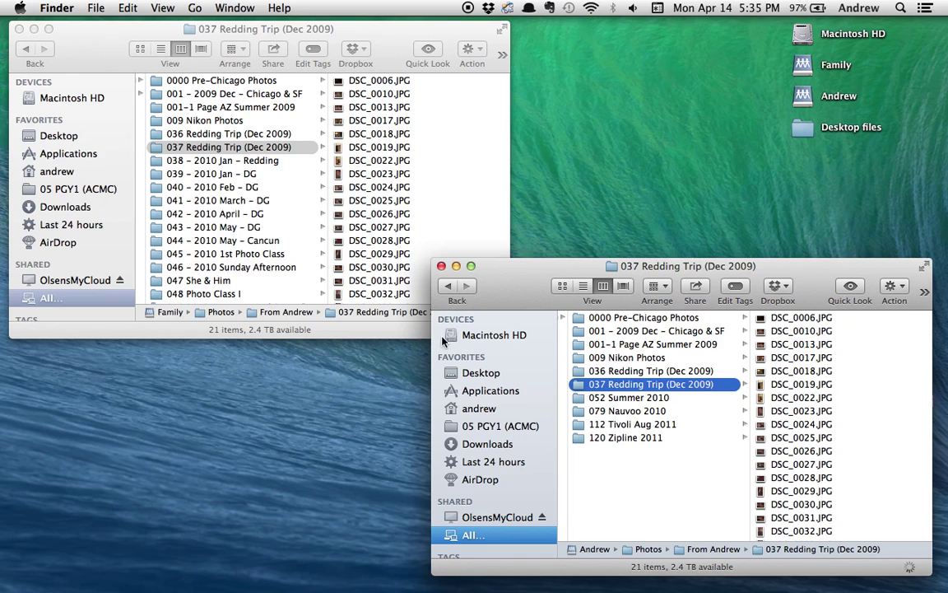
- Return to the parent photo folder, open "036 Redding Trip (Dec 2009)", recheck its folder information, and close the info window
key(Left)
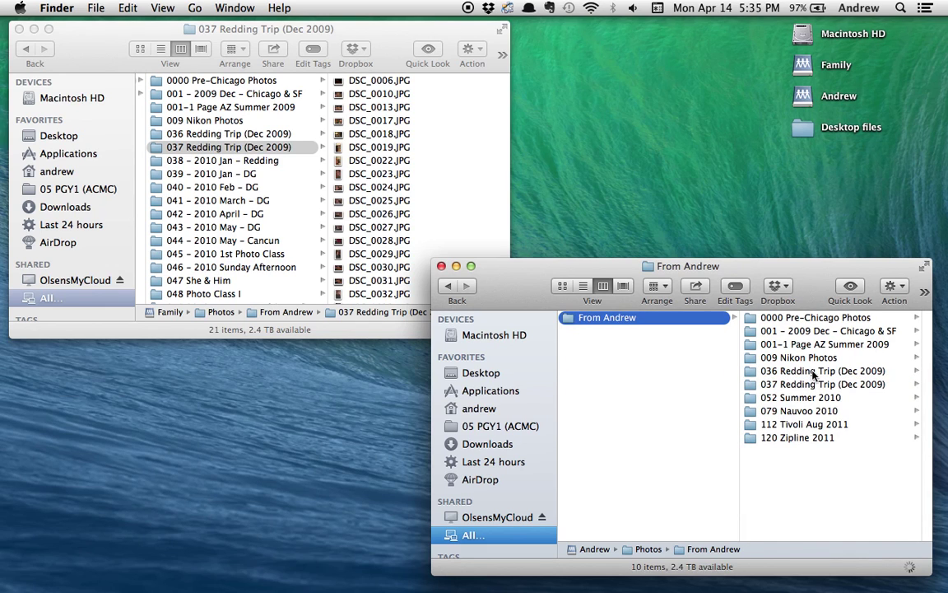
click(813, 377)
right_click(646, 374)
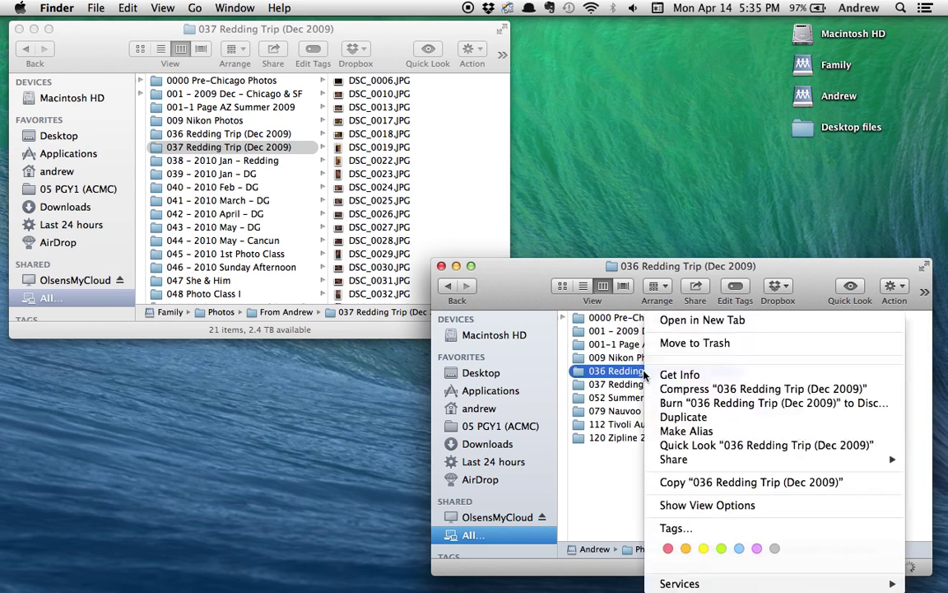
click(674, 376)
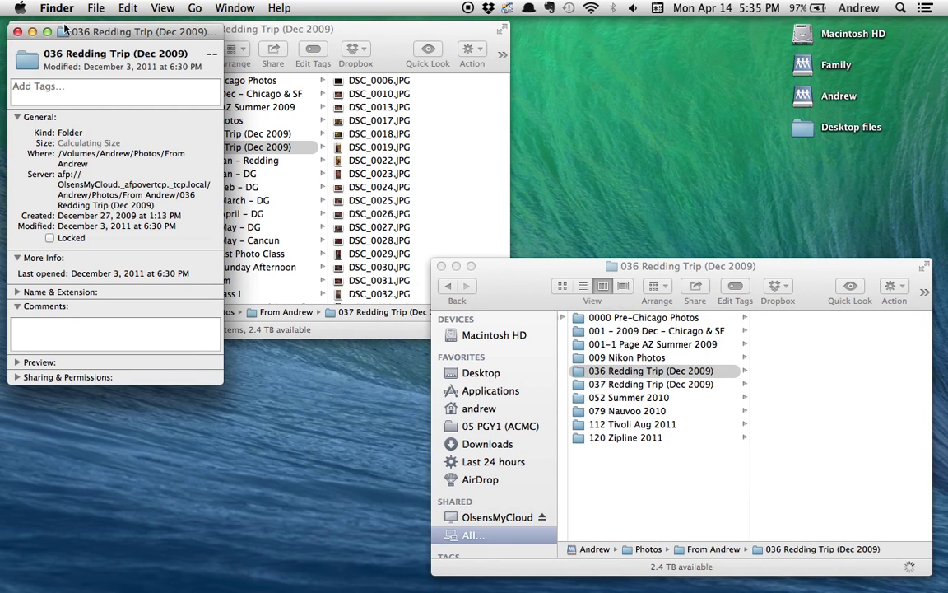
key(super+w)
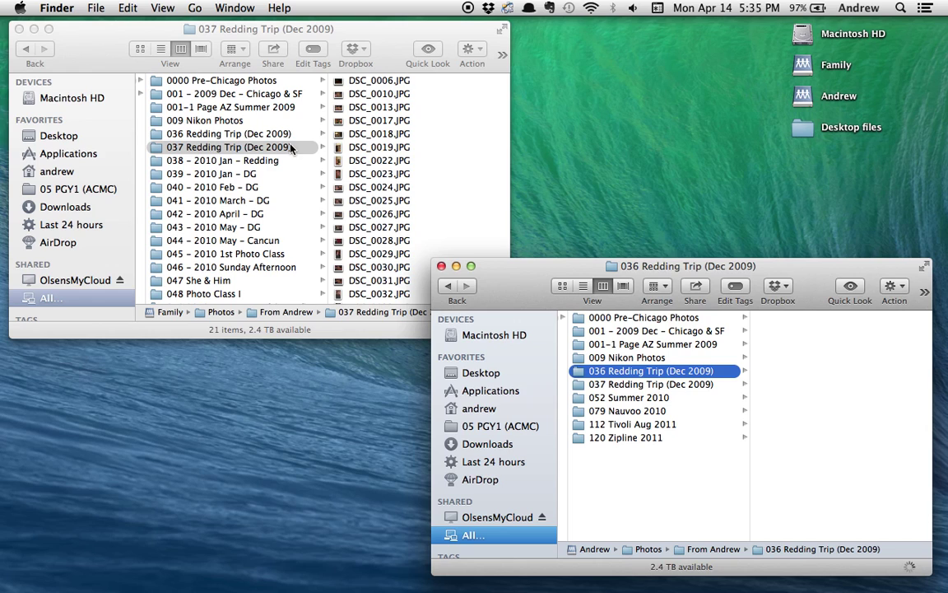